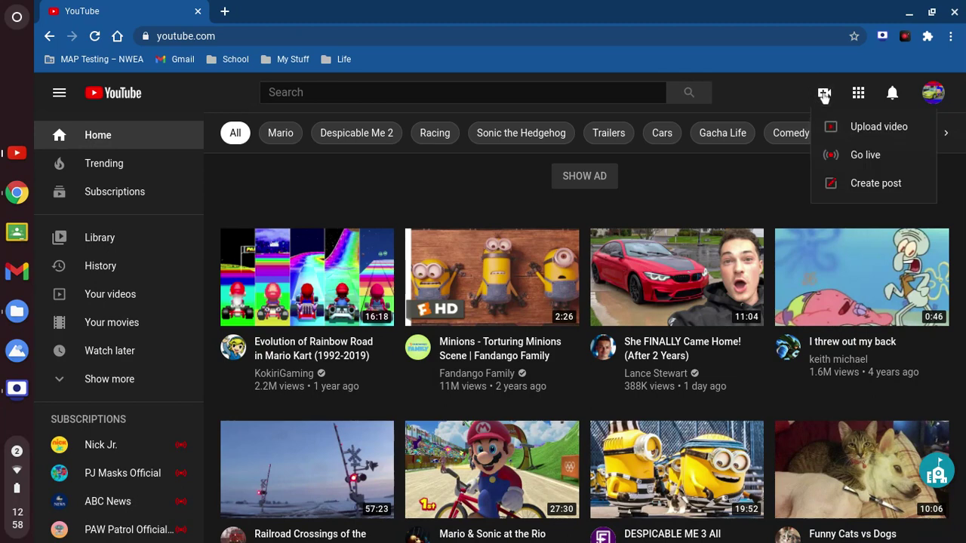
# Start a new video upload from the Create menu in the top bar
pyautogui.click(842, 127)
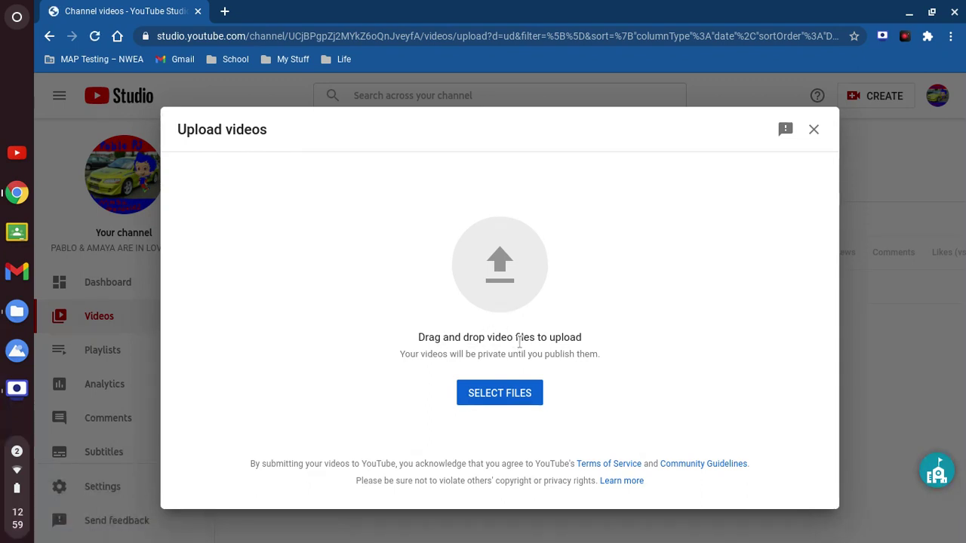
# Open the file picker from the Upload videos dialog
pyautogui.click(500, 394)
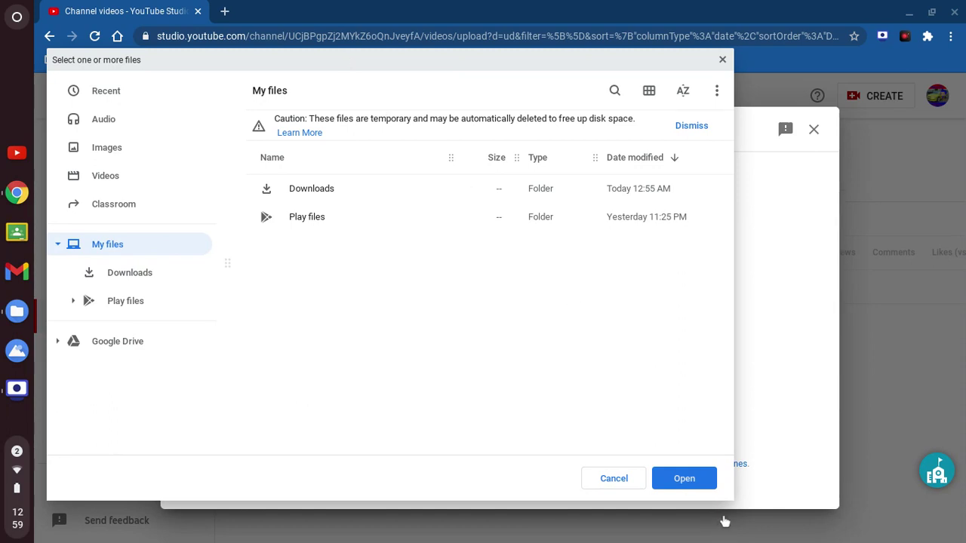
# Upload screen-capture.webm from the Google Drive My Drive folder
pyautogui.moveTo(730, 502); pyautogui.dragTo(499, 455)
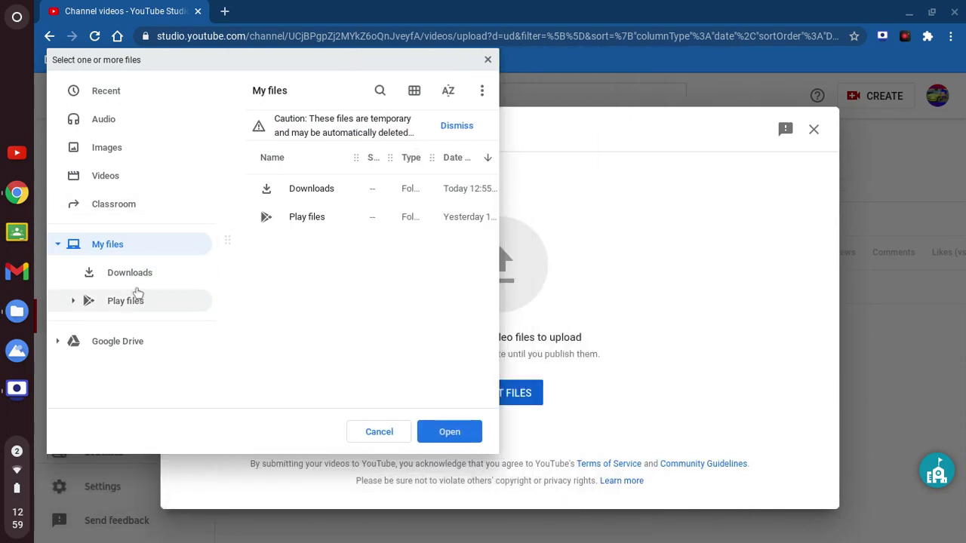
pyautogui.click(121, 341)
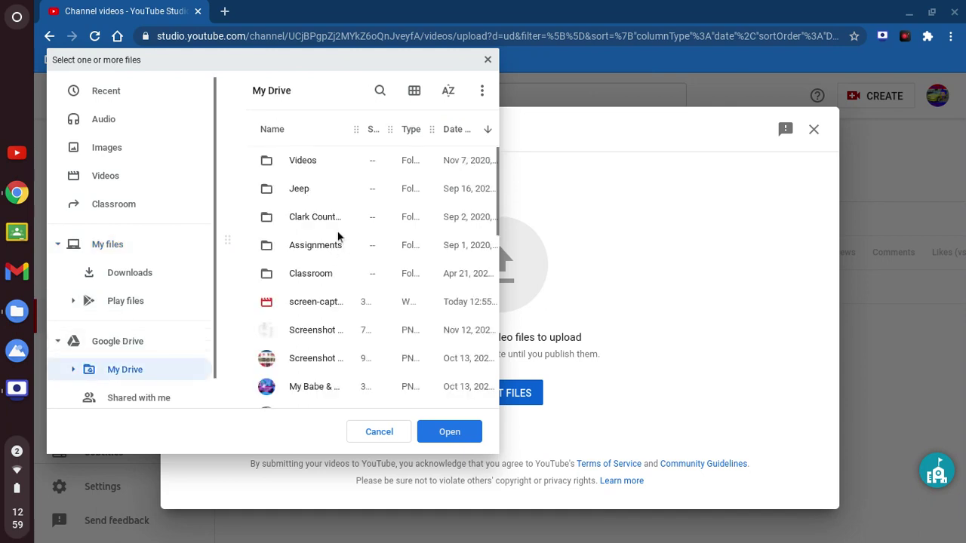
pyautogui.scroll(-1, 339, 235)
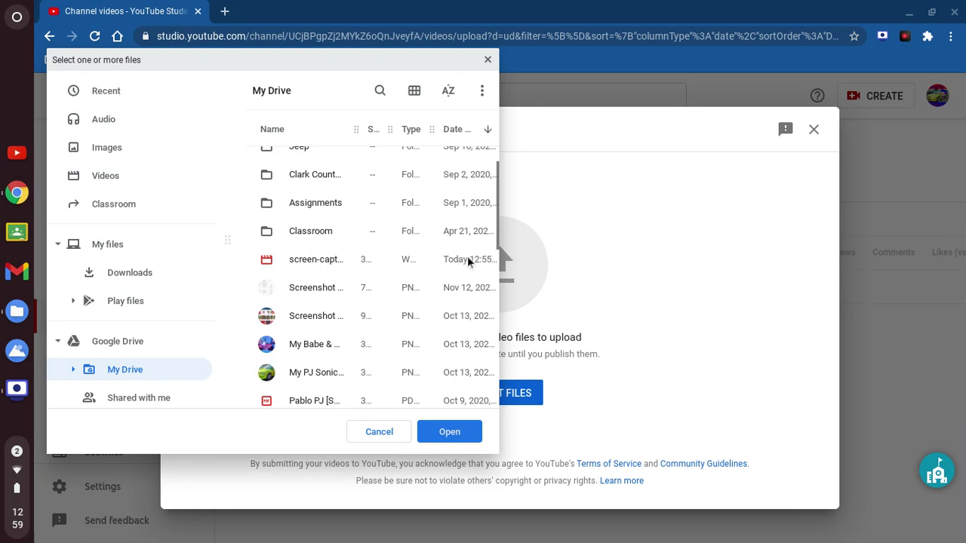
pyautogui.click(483, 260)
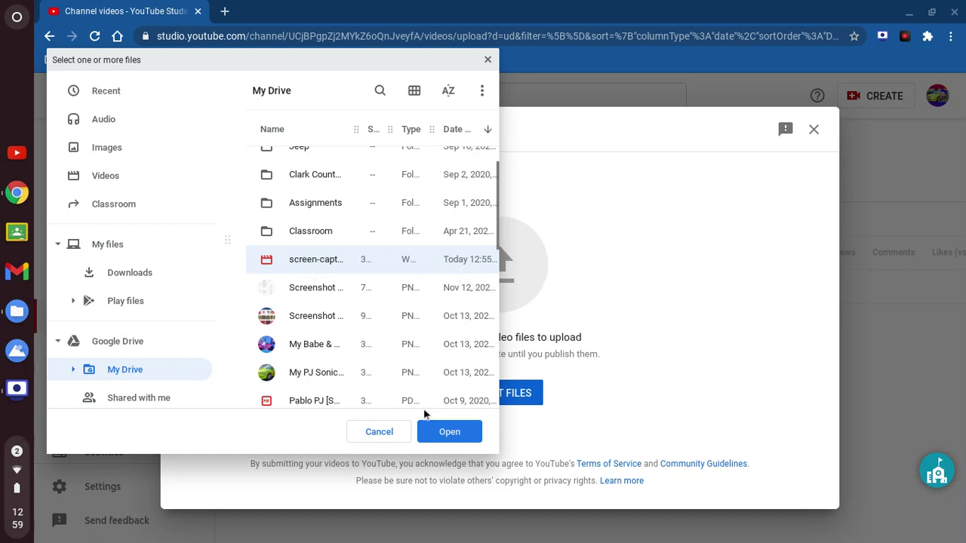
pyautogui.click(447, 434)
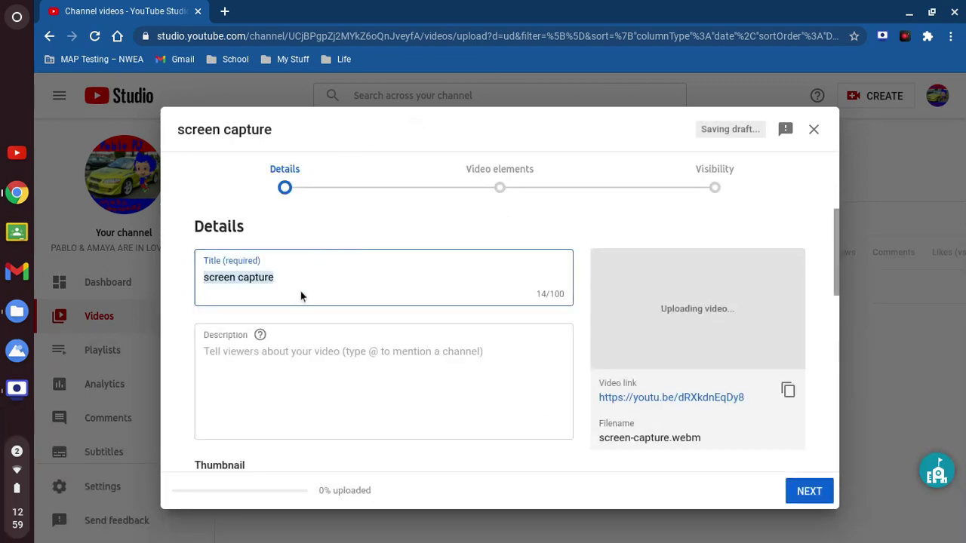
# Delete the default 'screen capture' title so the Title field is empty
pyautogui.press('alt+super')
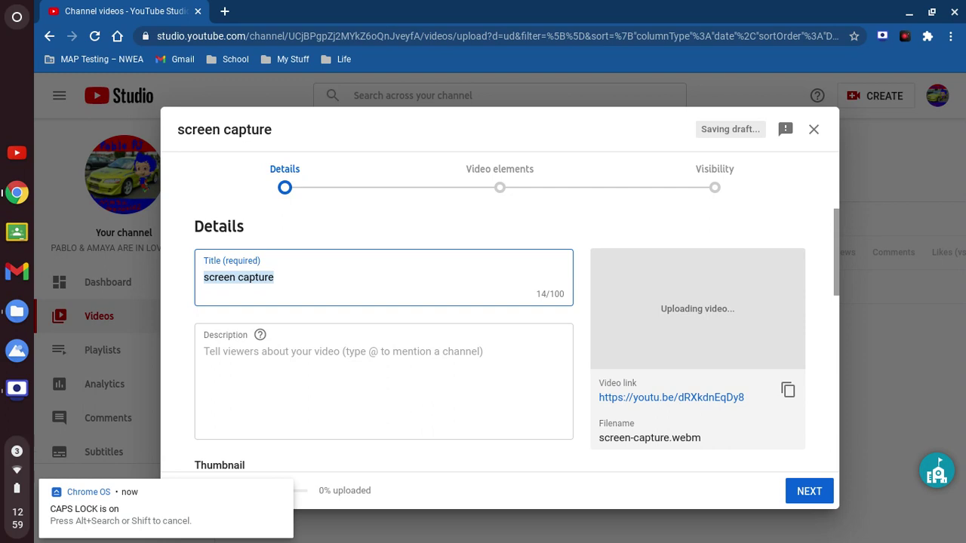
pyautogui.scroll(-1, 504, 339)
pyautogui.scroll(1, 504, 340)
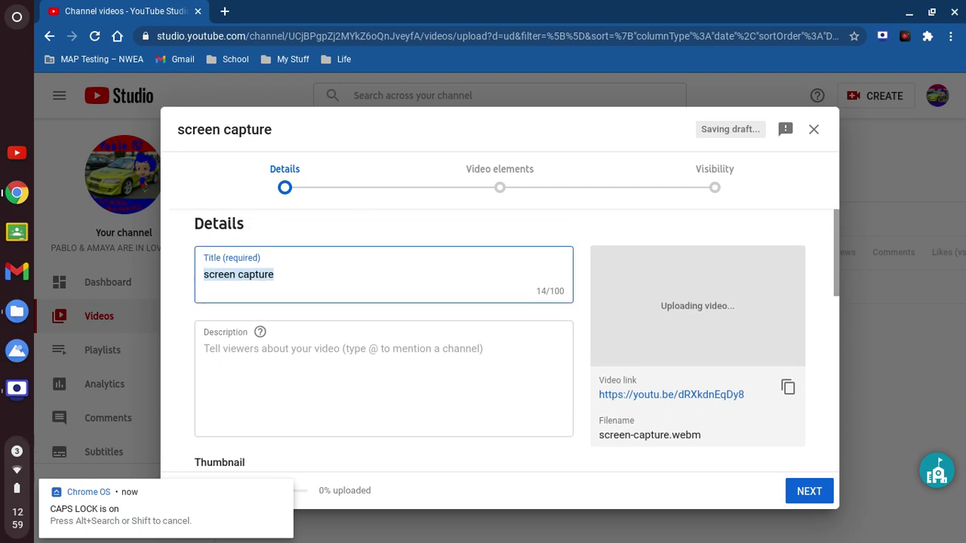
pyautogui.press('BackSpace')
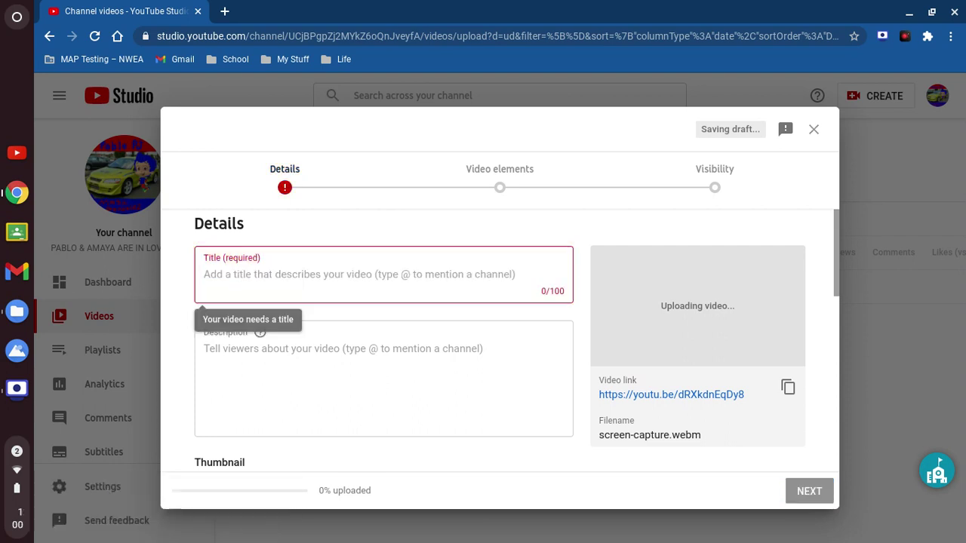
pyautogui.press('capslock')
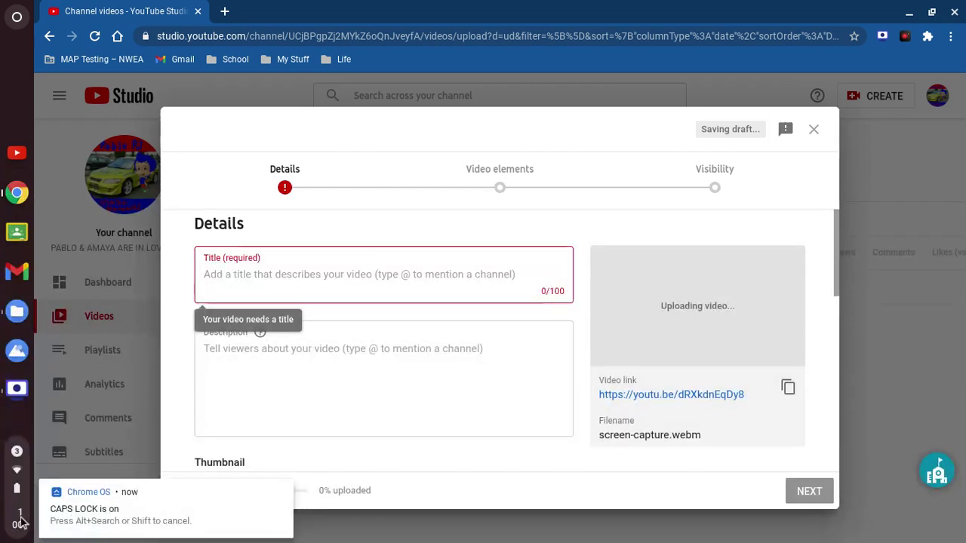
# Dismiss the ChromeOS download notification and return to the Title field
pyautogui.click(15, 482)
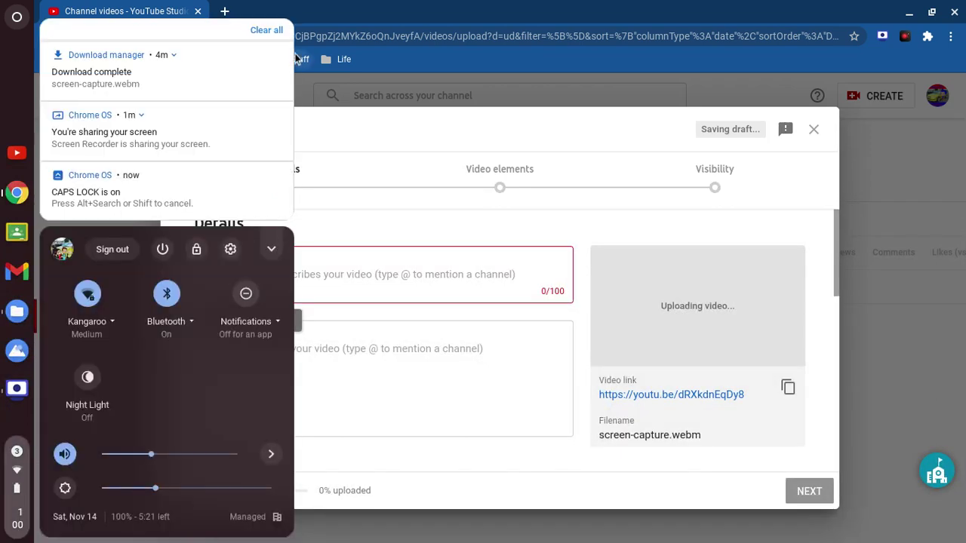
pyautogui.hscroll(2, 279, 54)
pyautogui.hscroll(3, 279, 49)
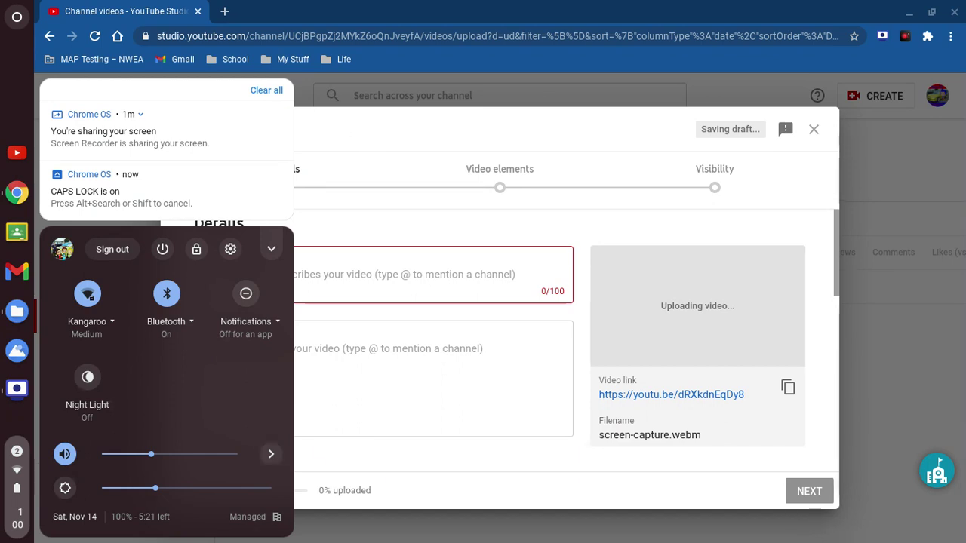
pyautogui.click(344, 128)
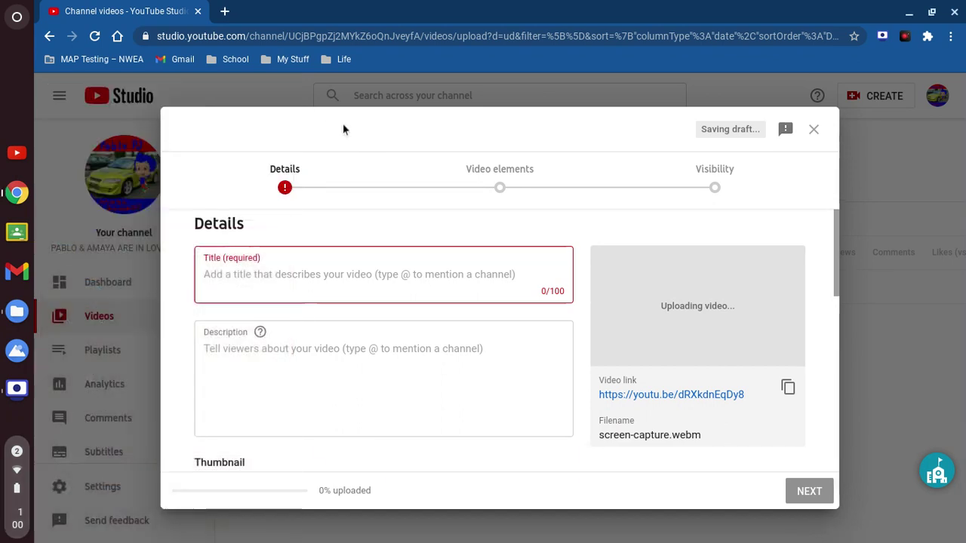
pyautogui.click(278, 280)
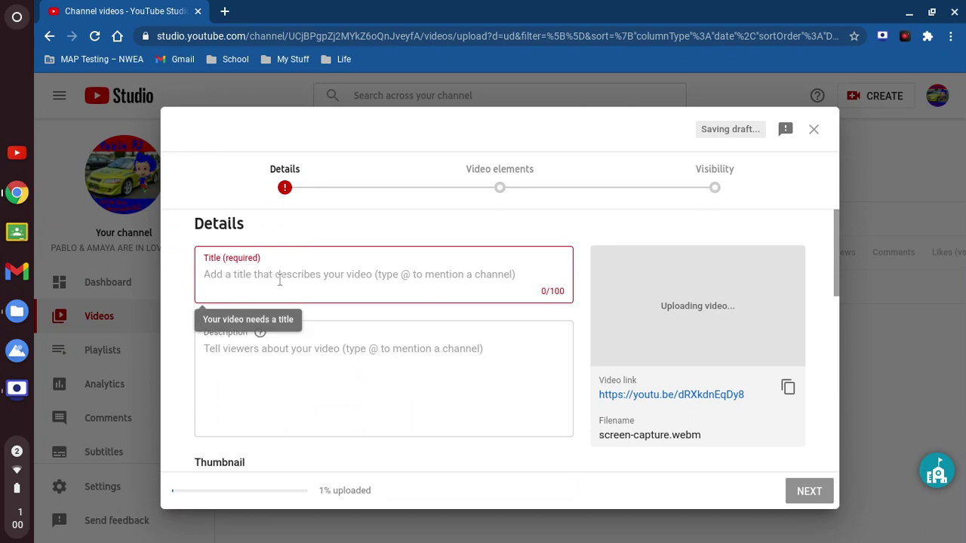
# Title the video 'MY GAMEPLAY I DID ON MY PJ CHROMEBOOK AND I DID HALF OF THE GAME…' in caps
pyautogui.write('MY ')
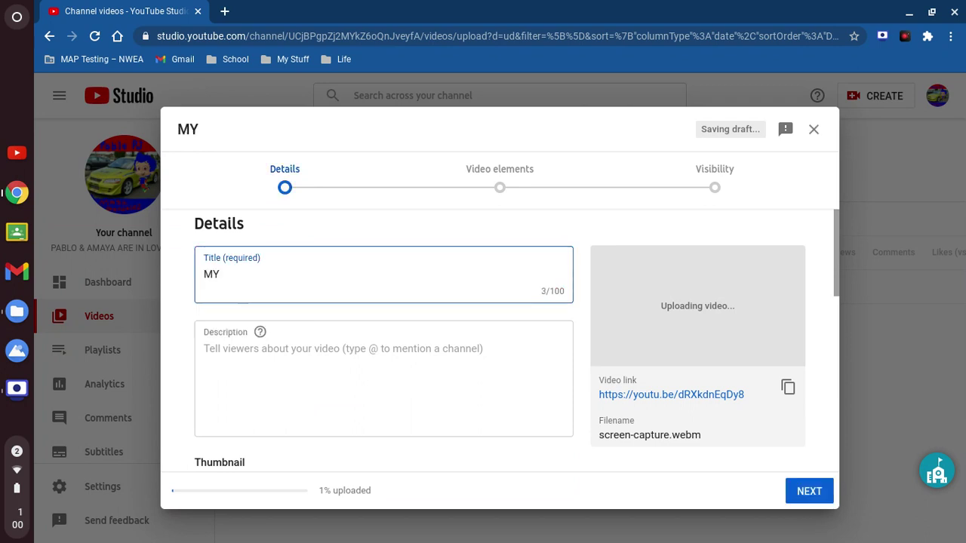
pyautogui.write('G')
pyautogui.press('super')
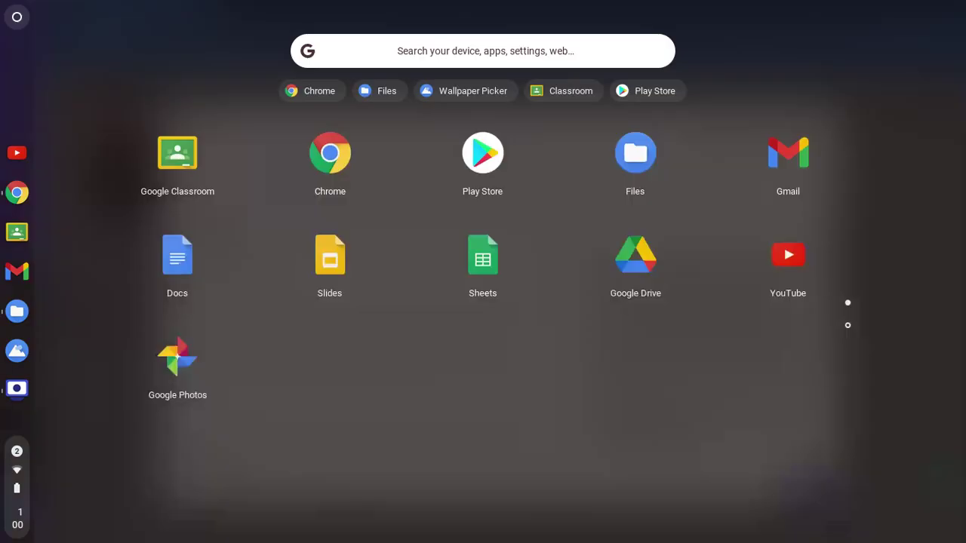
pyautogui.press('super')
pyautogui.write('A')
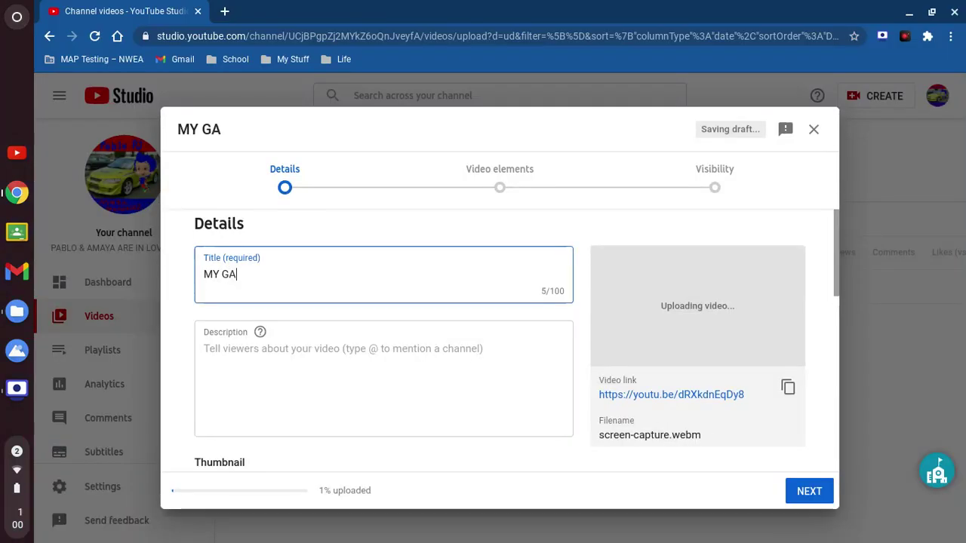
pyautogui.write('MEPLAY ')
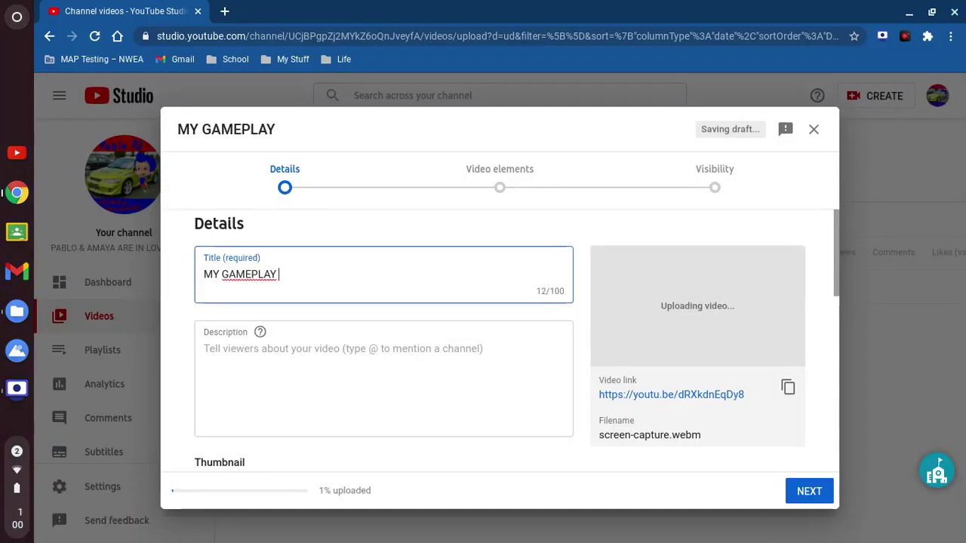
pyautogui.write('I DID ON MY')
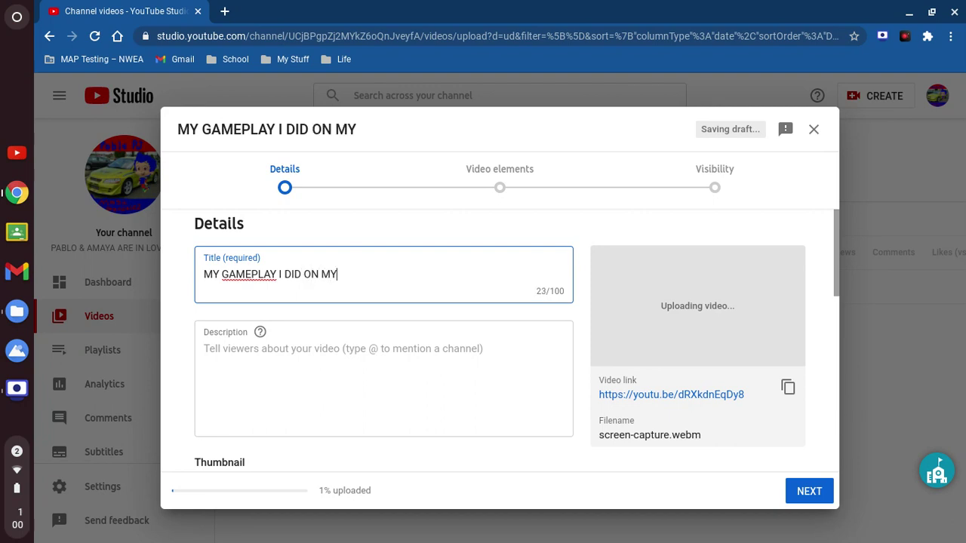
pyautogui.write(' PJ CHOM')
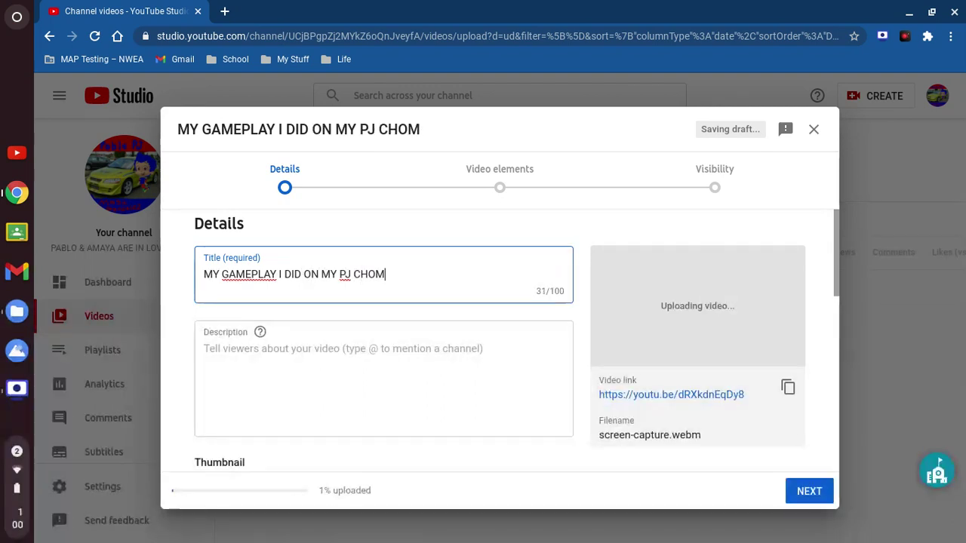
pyautogui.press('BackSpace')
pyautogui.press('BackSpace')
pyautogui.write('ROME')
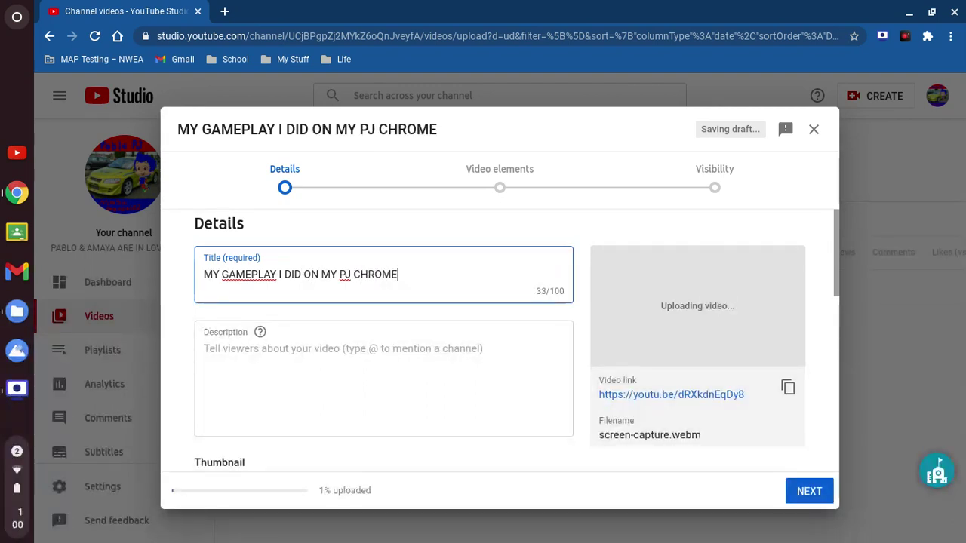
pyautogui.write('BOOK ')
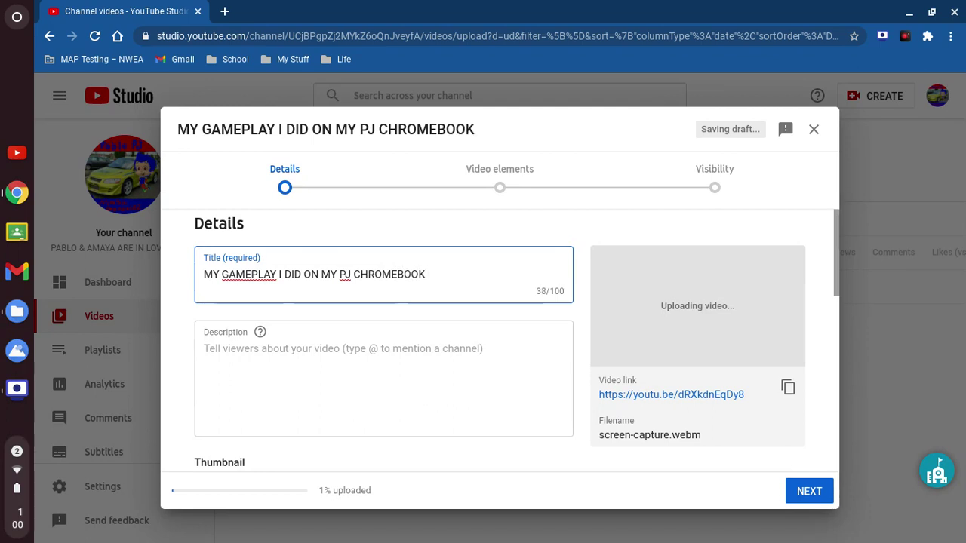
pyautogui.write('AND I DI')
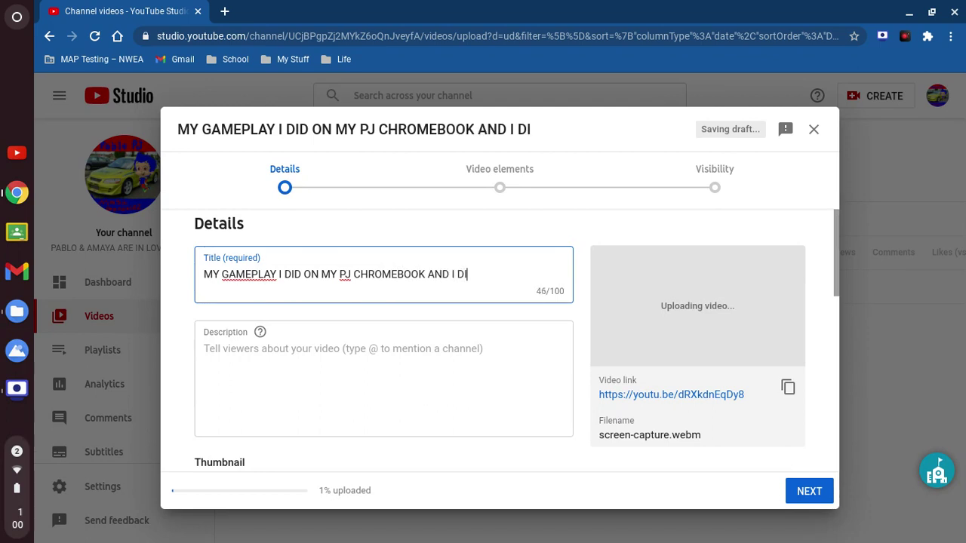
pyautogui.write('D HALF ')
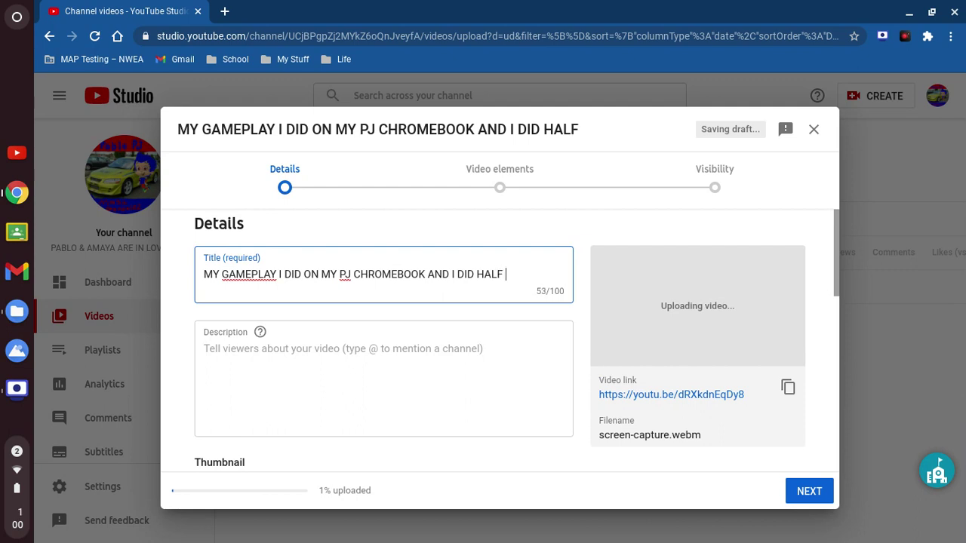
pyautogui.write('OF THE G')
pyautogui.press('BackSpace')
pyautogui.write('GAMR')
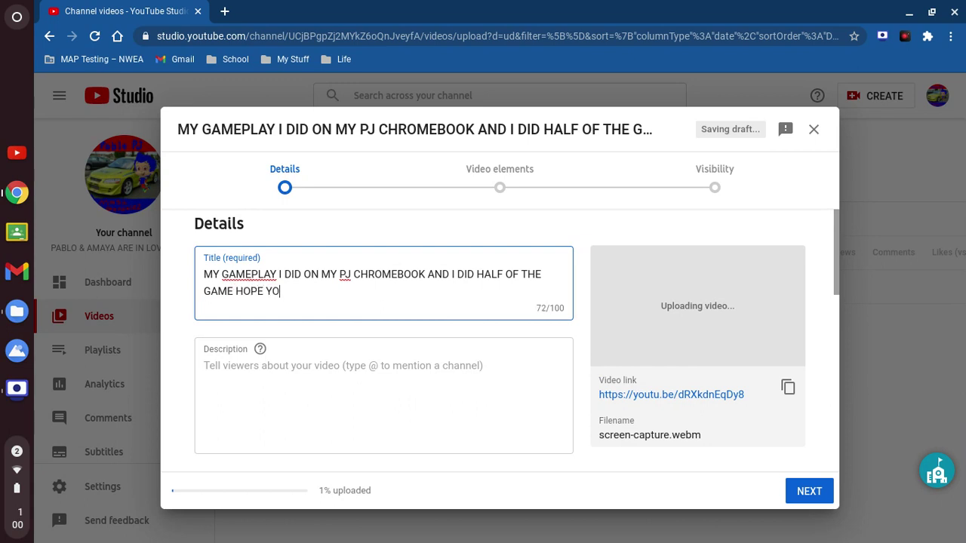
pyautogui.write('ALL ENJOY THE HALF GAMEPL')
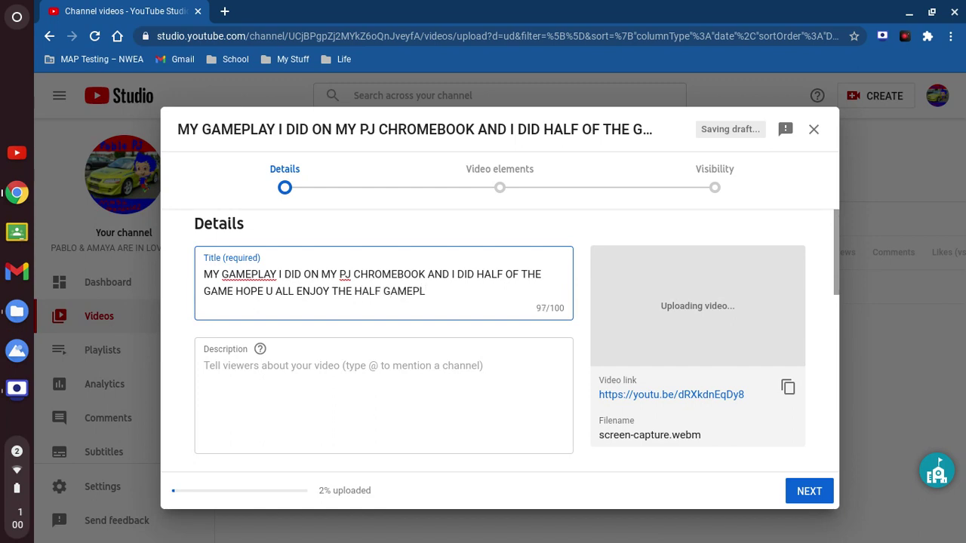
pyautogui.write('AY')
pyautogui.click(294, 368)
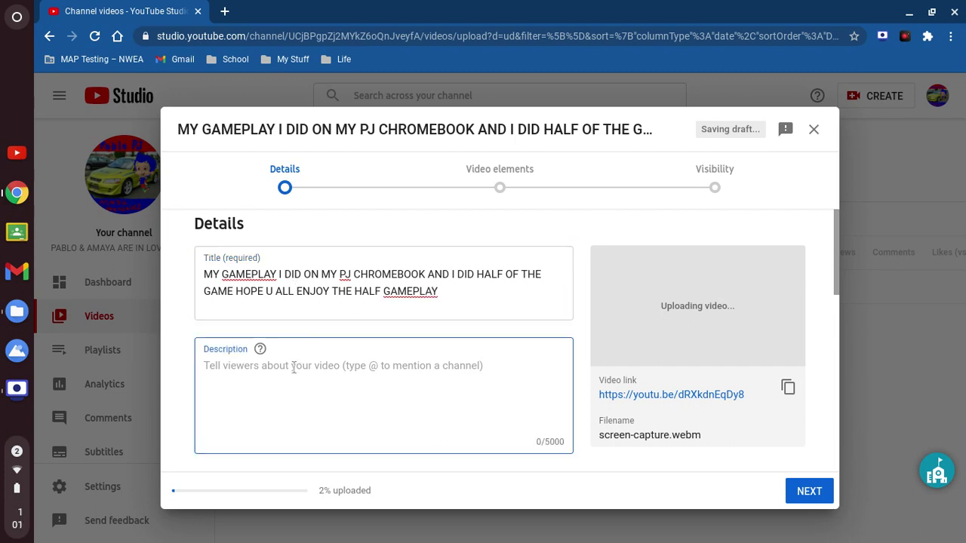
# Start the description with the hashtags #Amaya100 #Pablo37
pyautogui.scroll(-2, 294, 368)
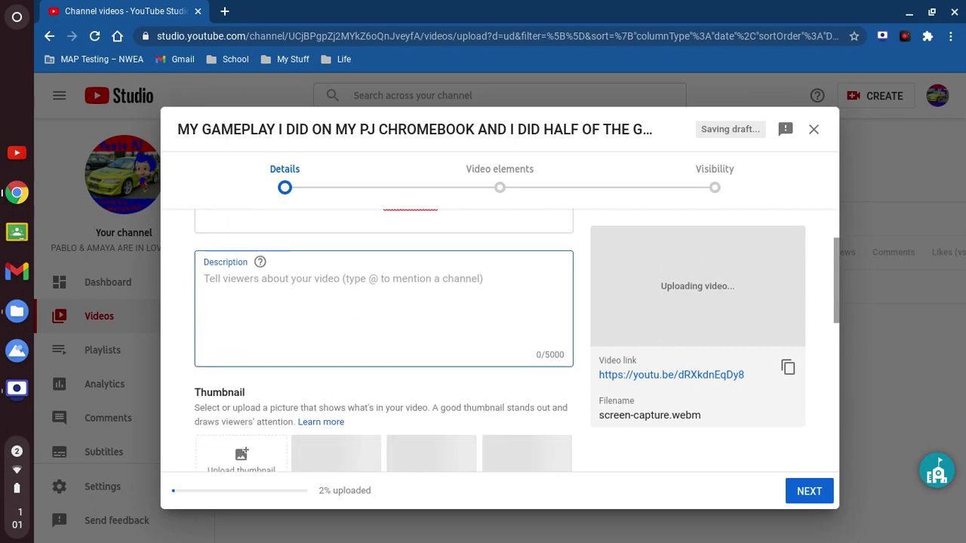
pyautogui.write('#')
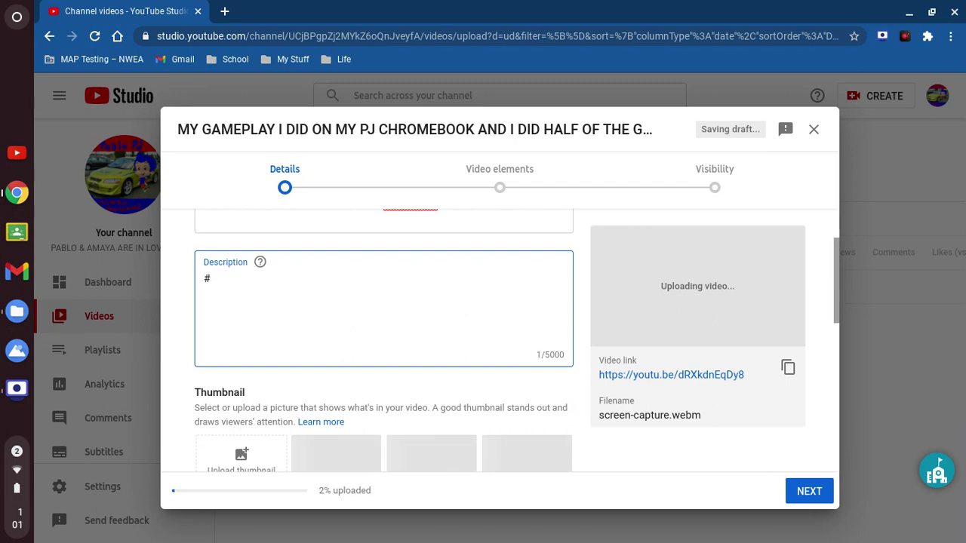
pyautogui.write('a')
pyautogui.press('BackSpace')
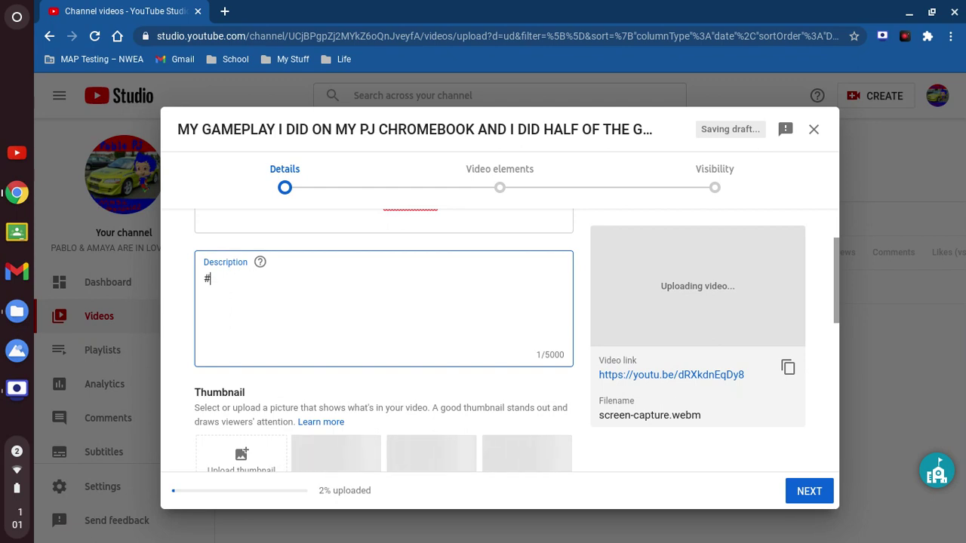
pyautogui.press('BackSpace')
pyautogui.write('Aamaya')
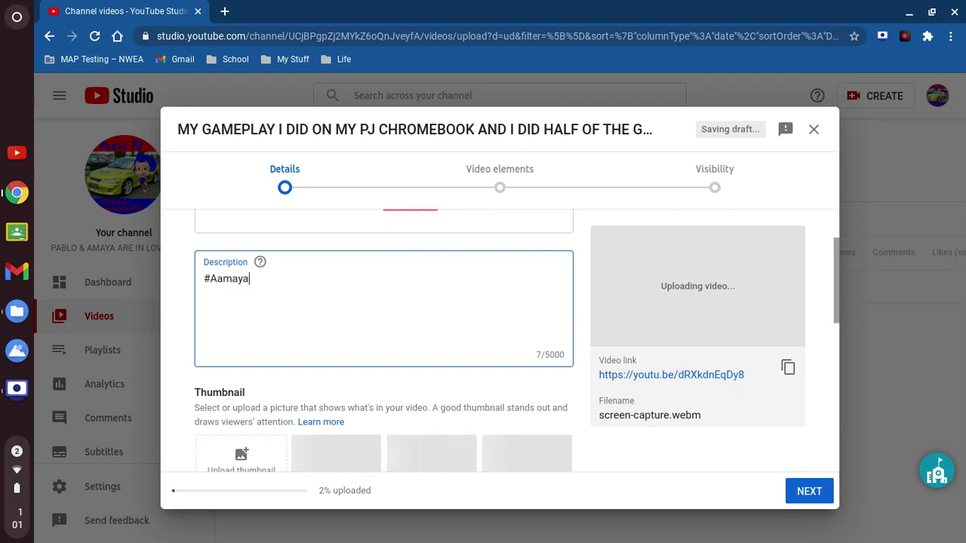
pyautogui.press('BackSpace')
pyautogui.press('BackSpace')
pyautogui.press('BackSpace')
pyautogui.press('BackSpace')
pyautogui.press('BackSpace')
pyautogui.write('MAYA')
pyautogui.press('BackSpace')
pyautogui.press('BackSpace')
pyautogui.press('BackSpace')
pyautogui.press('BackSpace')
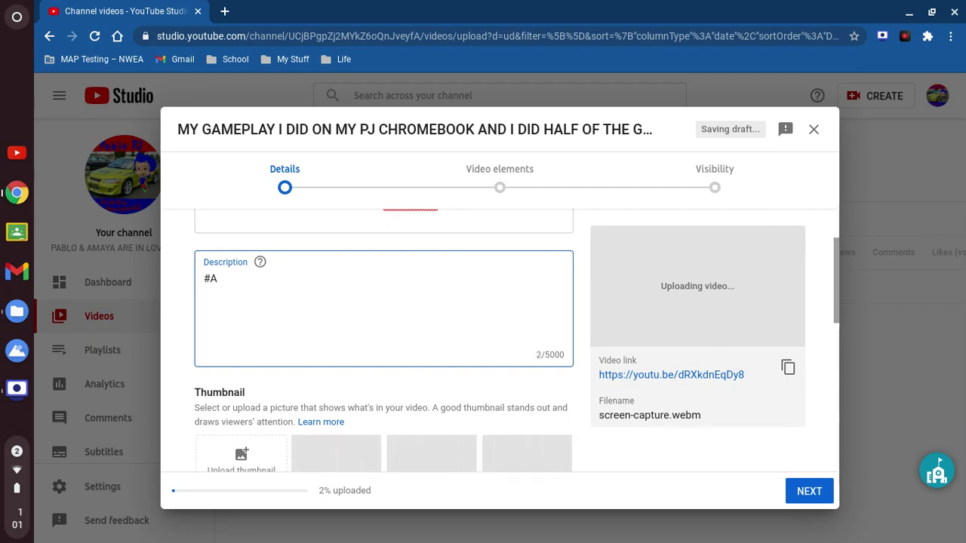
pyautogui.write('maya100 #Pa')
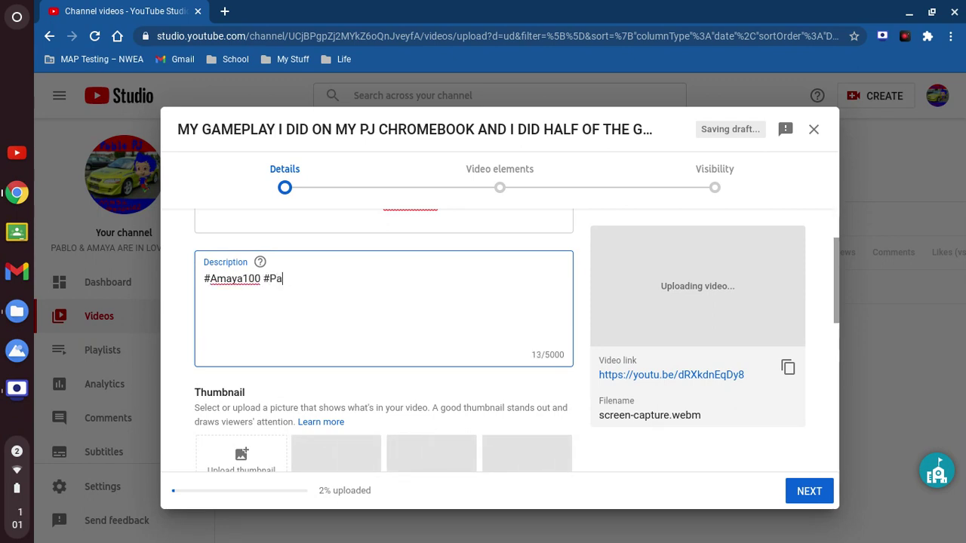
pyautogui.write('blo37')
pyautogui.press('Return')
pyautogui.press('Return')
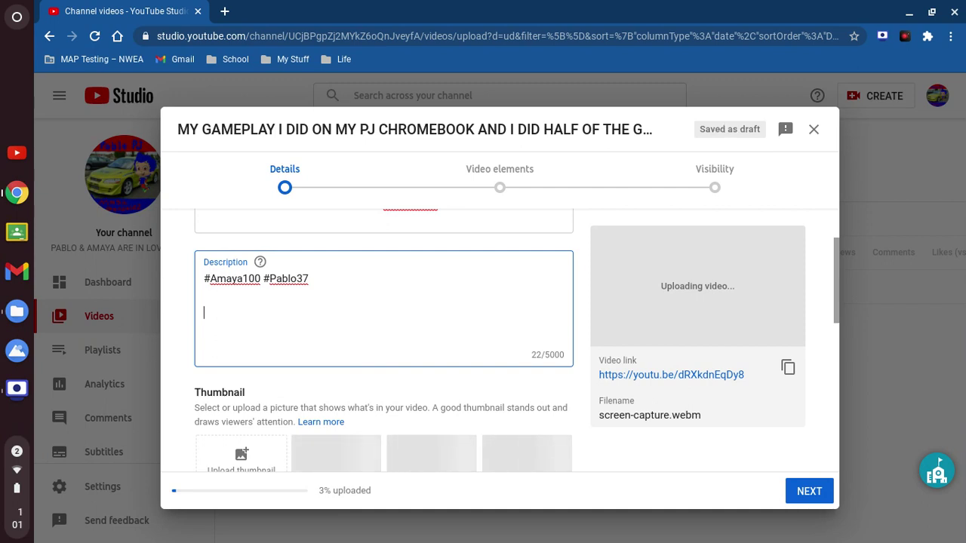
# Add the all-caps line 'THIS IS MY LATEST VIDEO… ITS A SCREEN RECORDING GAMEPLAY' below the hashtags
pyautogui.write('THIS IS MY LATEST SC')
pyautogui.press('BackSpace')
pyautogui.press('BackSpace')
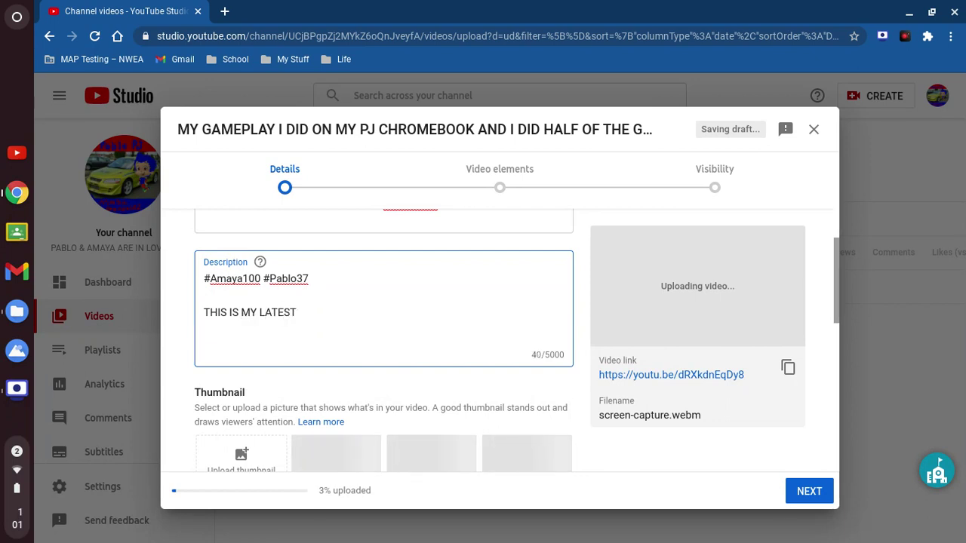
pyautogui.write('VIDEO')
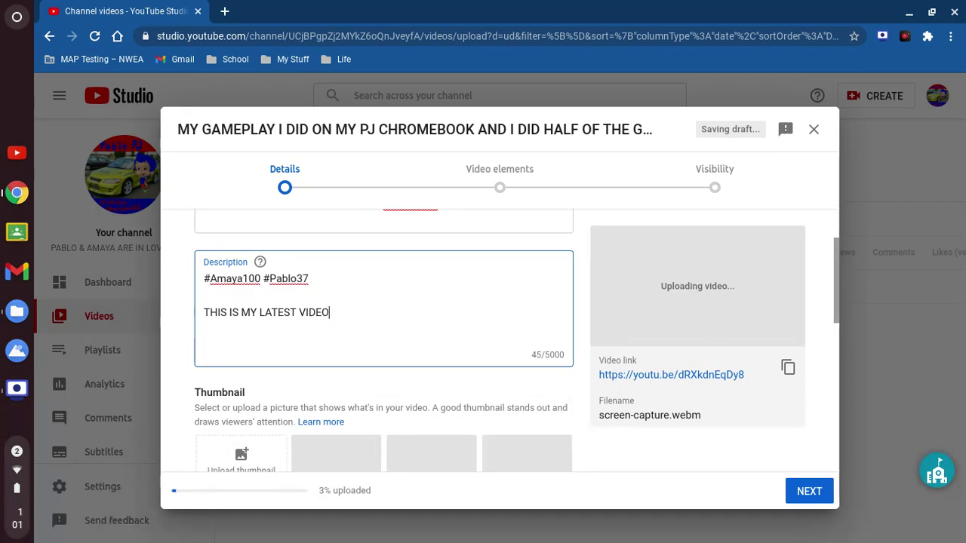
pyautogui.write(' I DID AND ITS A SCR')
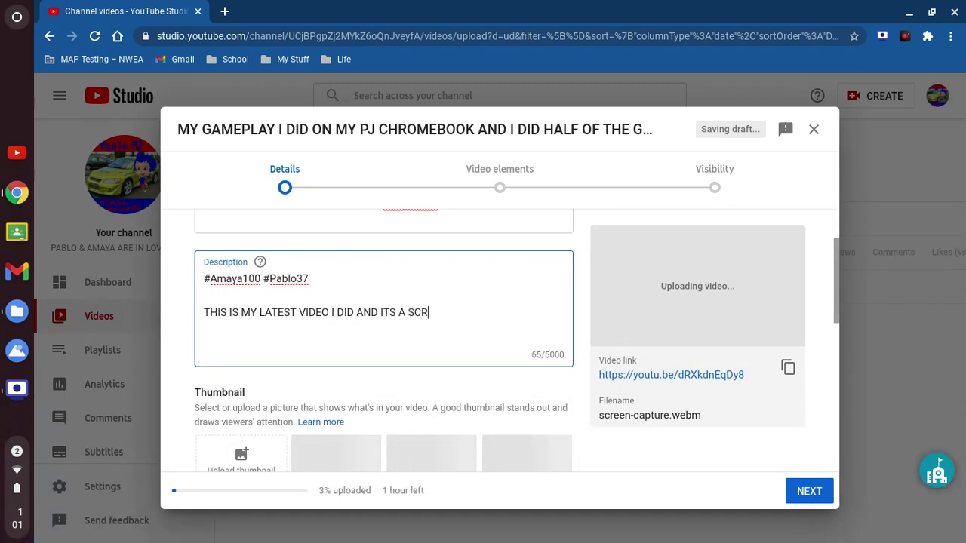
pyautogui.write('EEN RECORD')
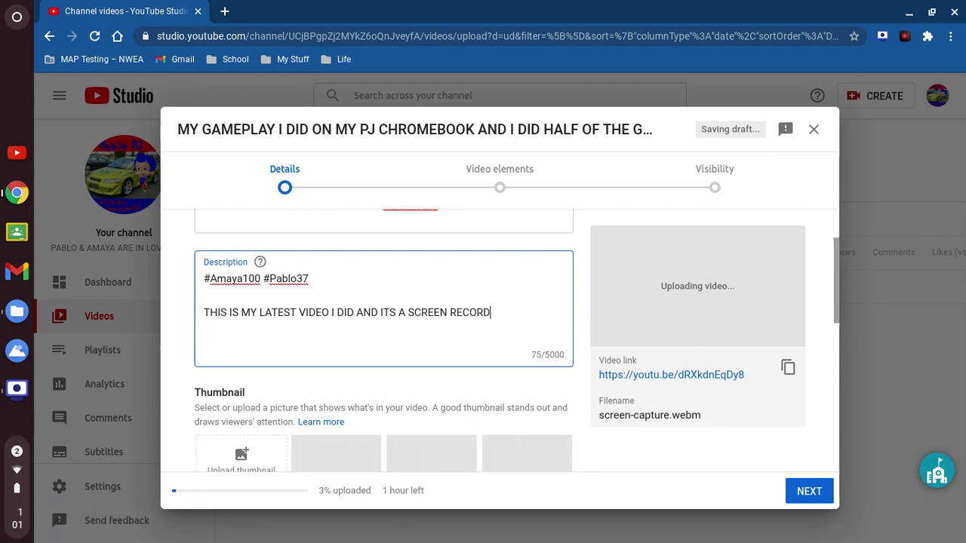
pyautogui.write('ING')
pyautogui.press('BackSpace')
pyautogui.press('BackSpace')
pyautogui.write('GAMEPLAY AND ')
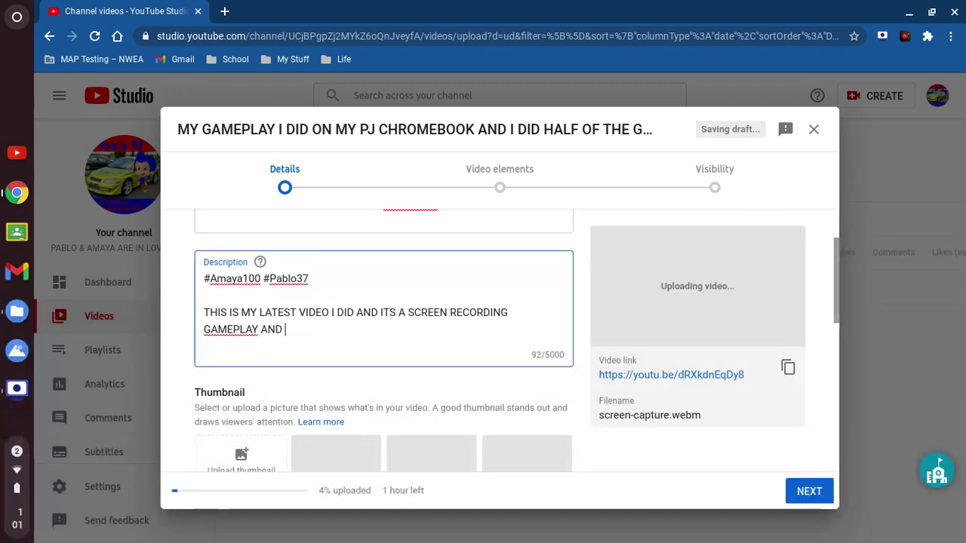
pyautogui.write('I DID HALF OF THE GAMPL')
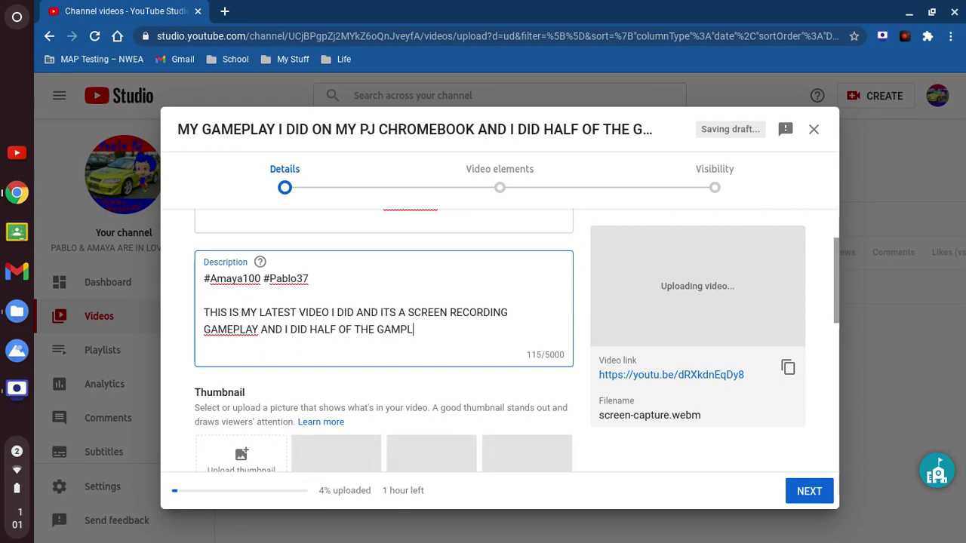
pyautogui.press('BackSpace')
pyautogui.press('BackSpace')
pyautogui.write('E')
pyautogui.write('PLAY AS ')
pyautogui.write('YOU')
pyautogui.write('IN YHUR')
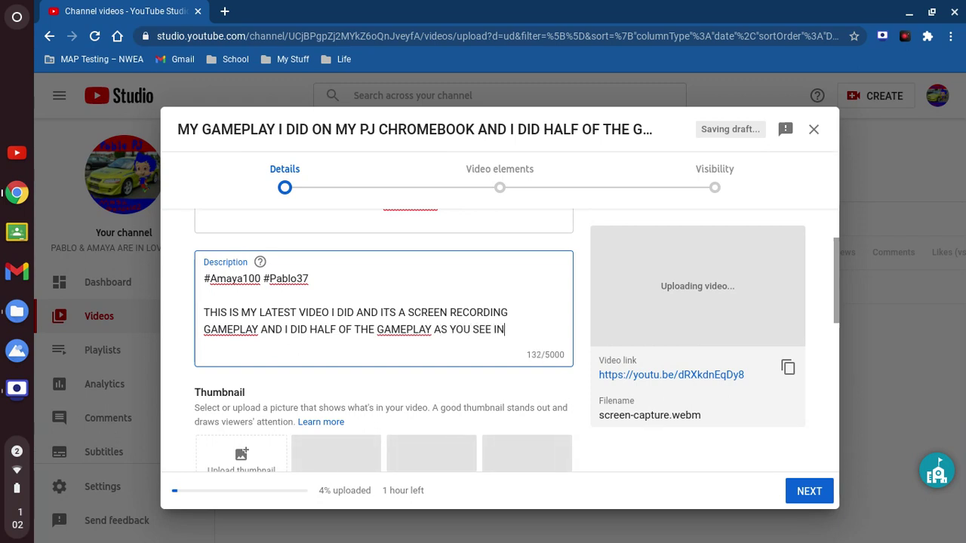
pyautogui.press('BackSpace')
pyautogui.press('BackSpace')
pyautogui.press('BackSpace')
pyautogui.press('BackSpace')
pyautogui.write('THE VIDEO O')
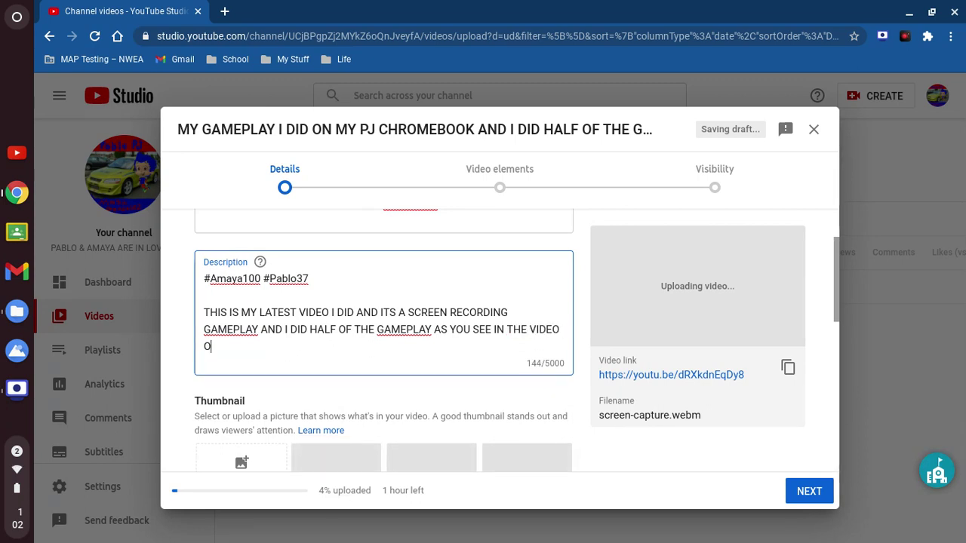
pyautogui.write('R THE SCREEN')
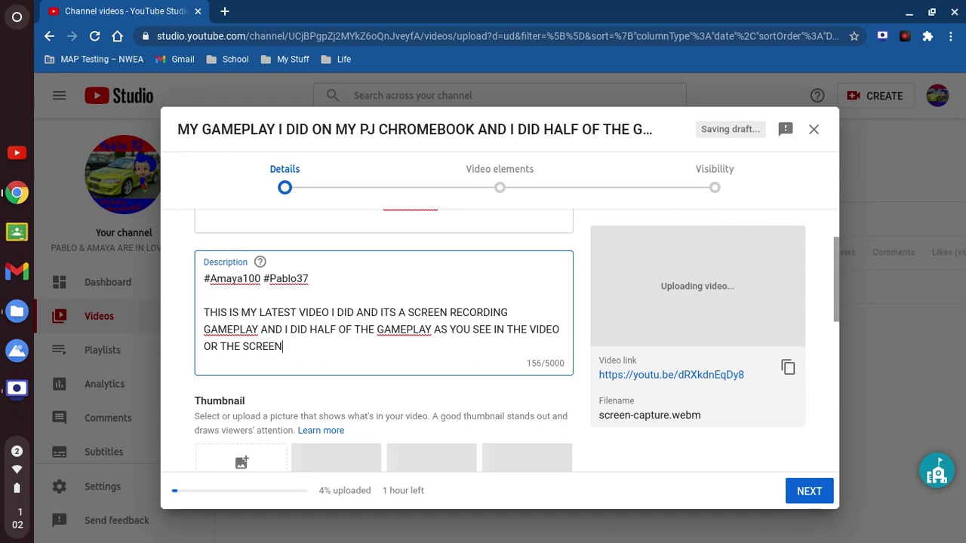
pyautogui.write(' RECORDED ACTION')
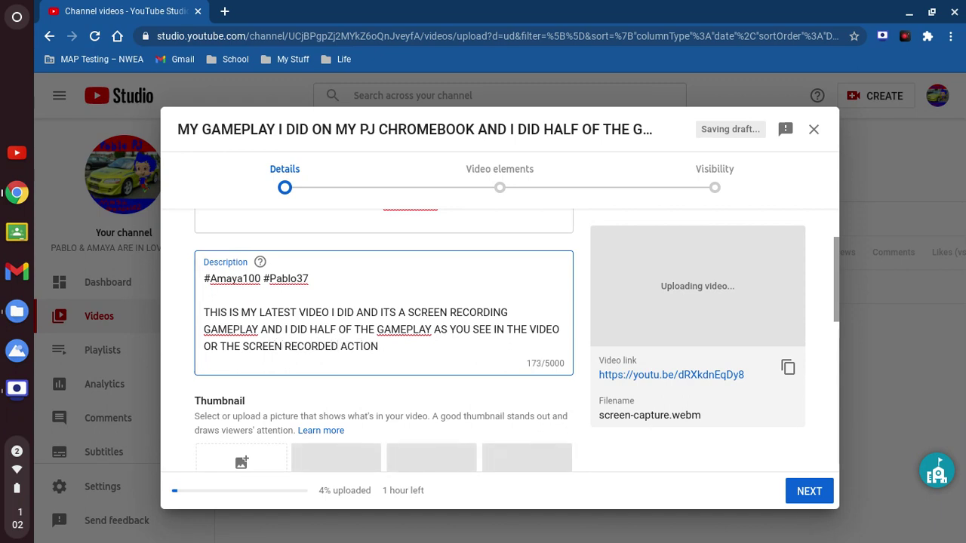
pyautogui.press('Return')
pyautogui.press('Return')
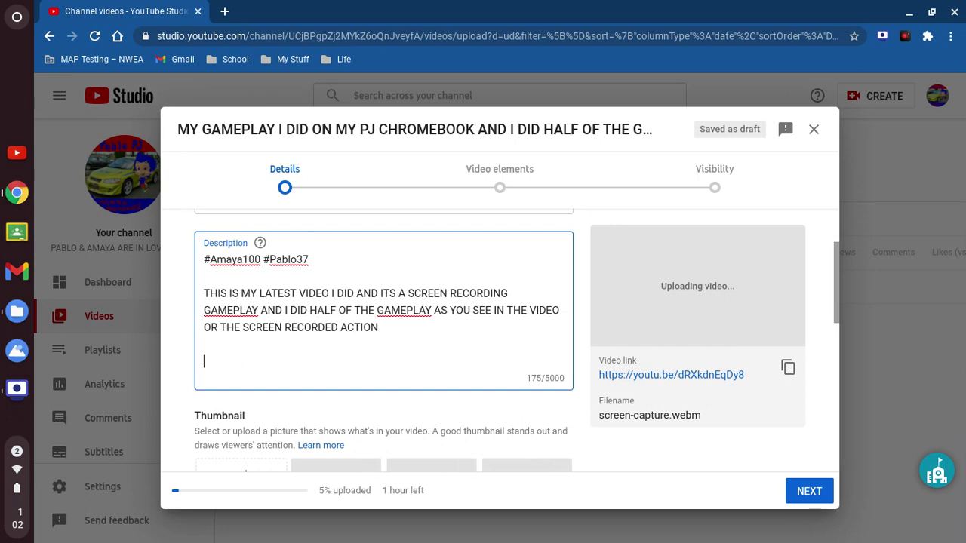
# Add the paragraph 'DO NOT REUPLOAD MY VIDEOS… NO REUPLOADS AT ALL THATS MY RULE' to the description
pyautogui.write('DO NOT RE')
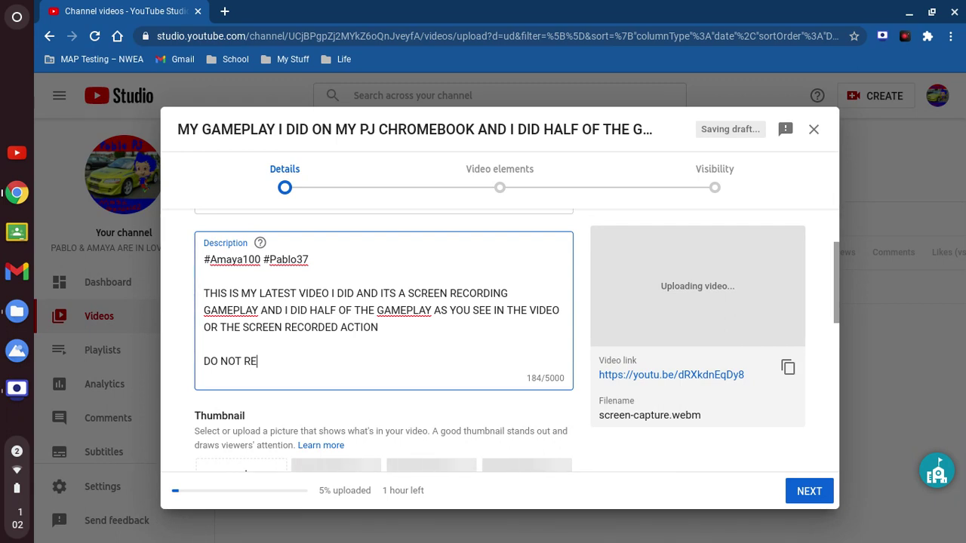
pyautogui.press('BackSpace')
pyautogui.press('BackSpace')
pyautogui.write('R')
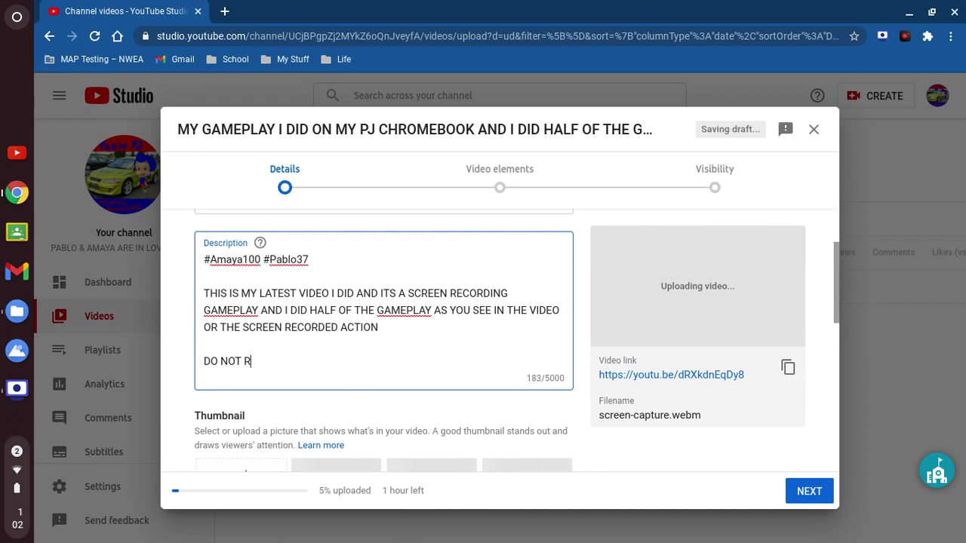
pyautogui.write('EUPLOAD M')
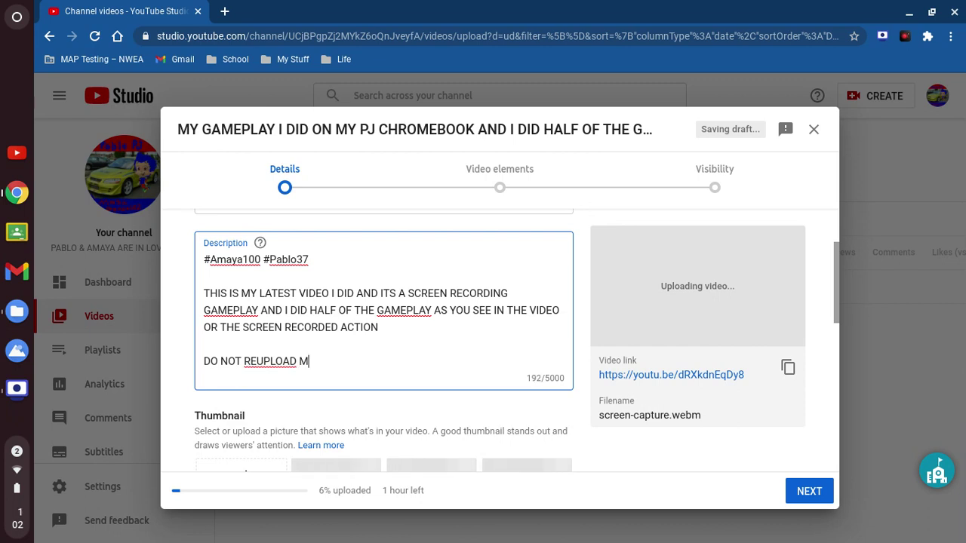
pyautogui.write('Y VIDEOS OR A')
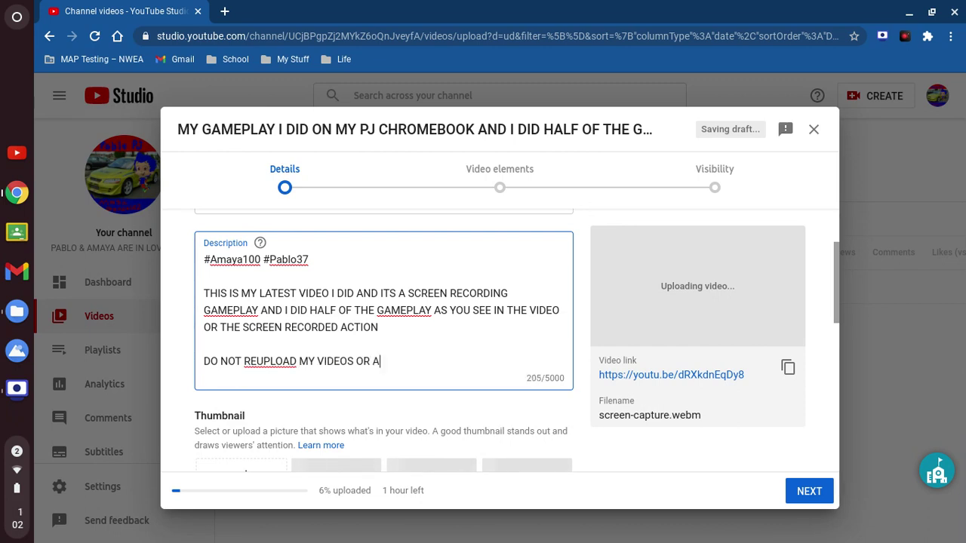
pyautogui.write('NY VIDEO ')
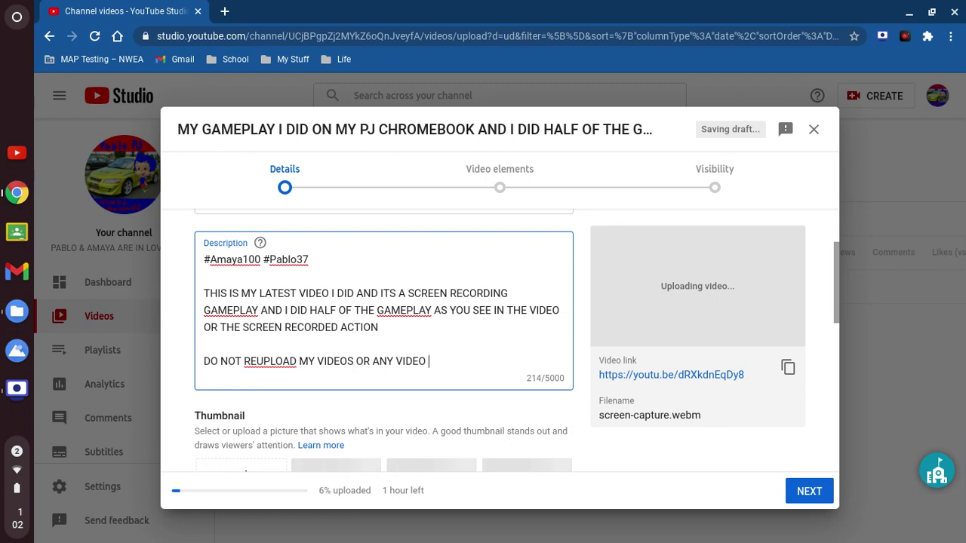
pyautogui.write('U ALL SEE IN THE ')
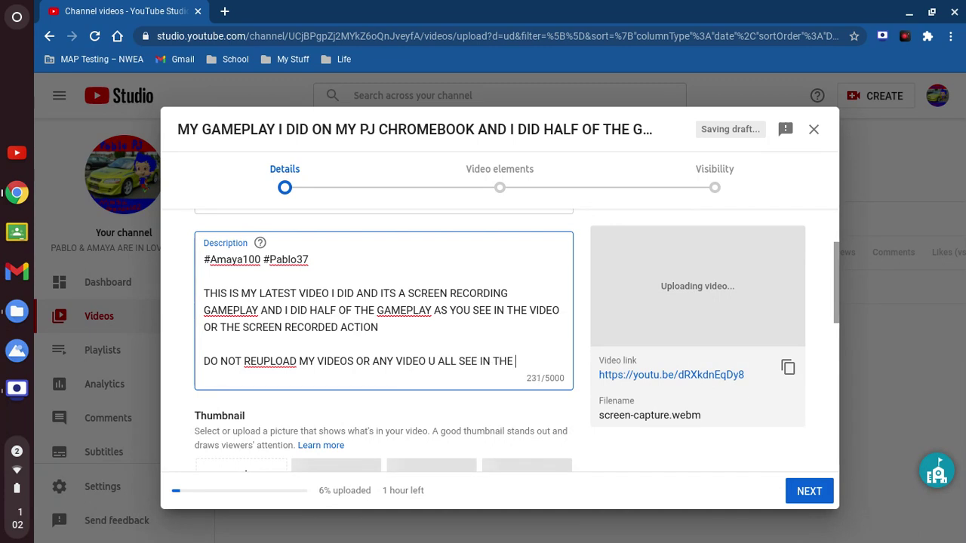
pyautogui.write('SHANNEL THAT')
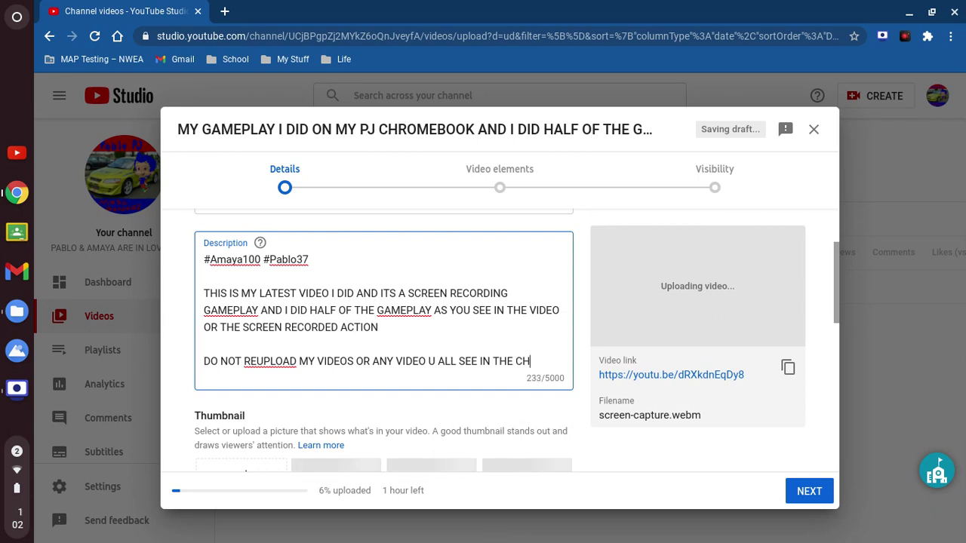
pyautogui.write(' I WIR')
pyautogui.press('BackSpace')
pyautogui.press('BackSpace')
pyautogui.write('O')
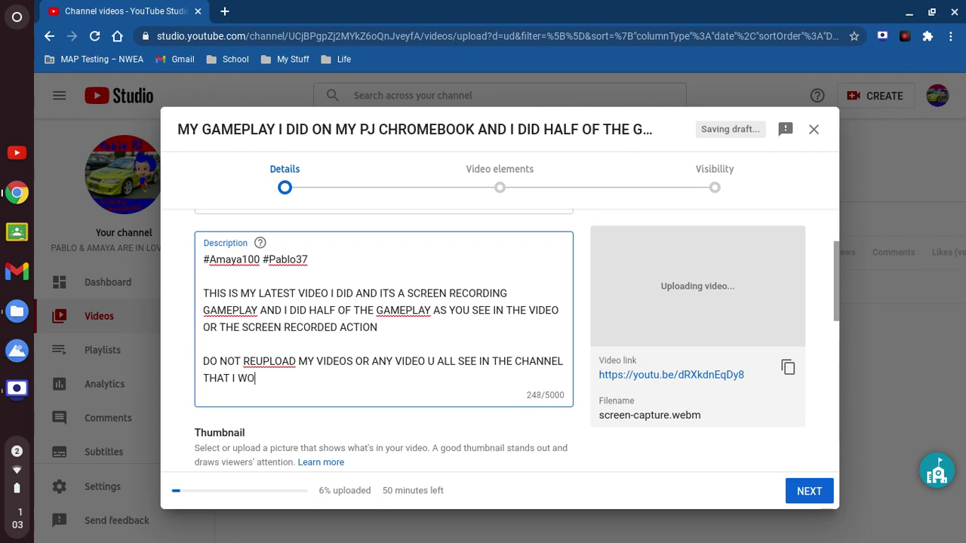
pyautogui.write('RKED ON I WORKED HARD FOR THE VIDEOS XO')
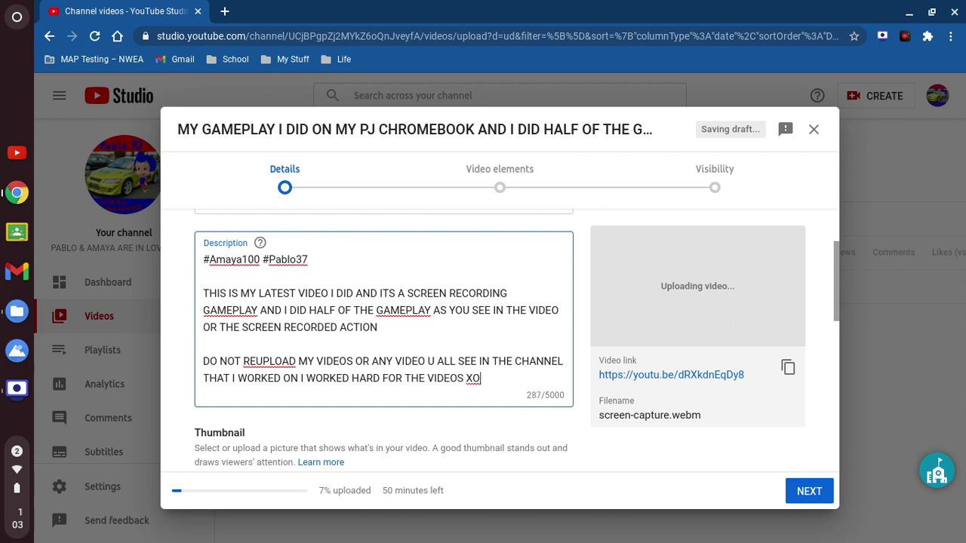
pyautogui.write(' NO NO REUPLOADS ')
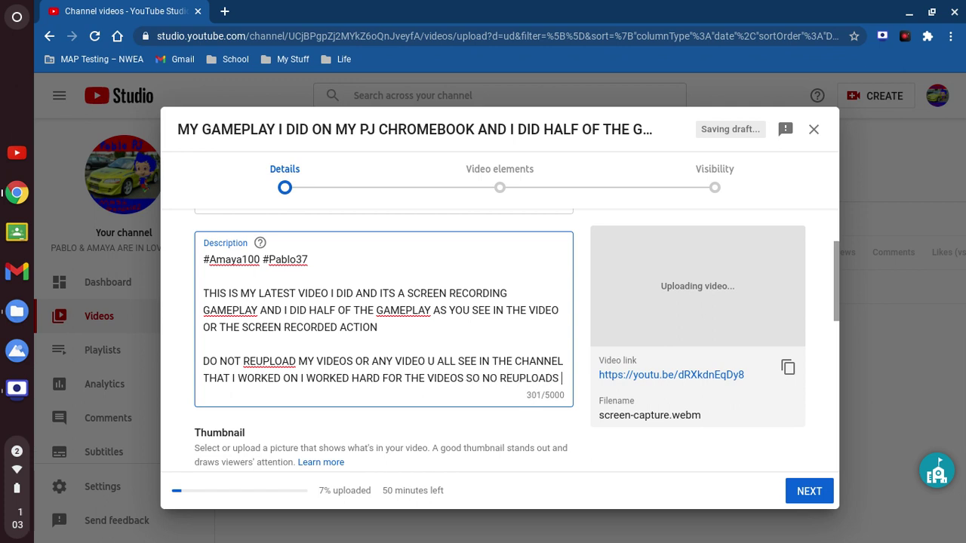
pyautogui.write('AT ALL THATS MY RULE OF THE CHANNE')
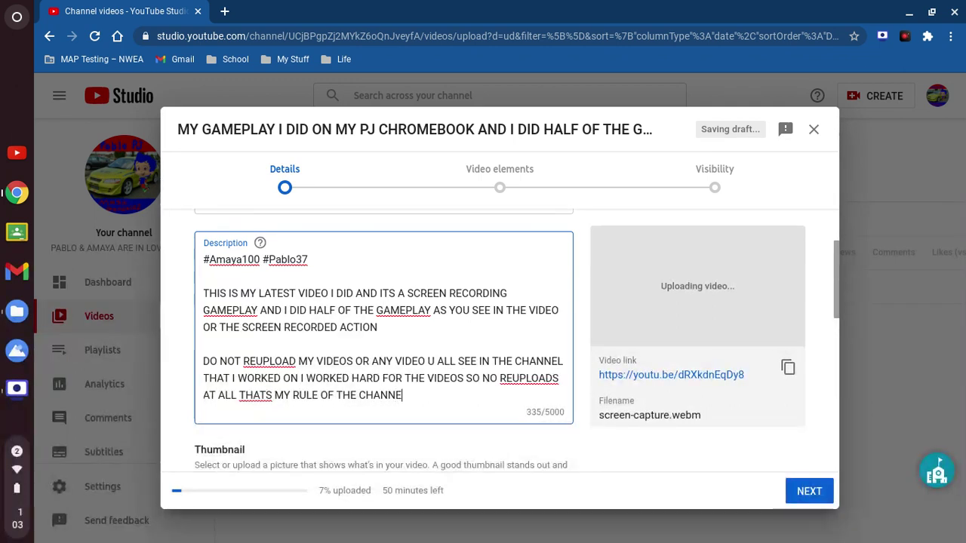
pyautogui.write('L HERE')
# Set Audience to 'No, it's not made for kids'
pyautogui.scroll(-1, 518, 340)
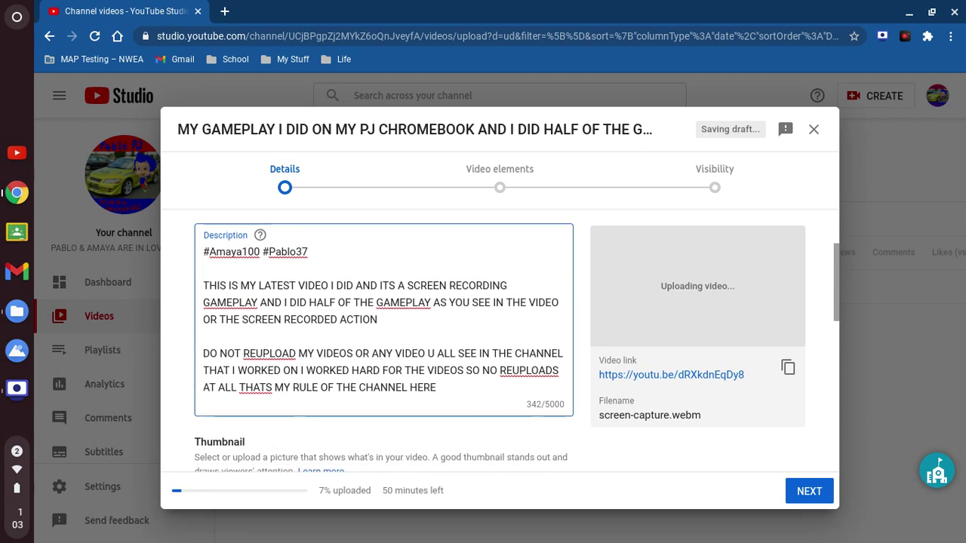
pyautogui.scroll(-1, 517, 340)
pyautogui.scroll(2, 517, 340)
pyautogui.scroll(-3, 517, 340)
pyautogui.scroll(-5, 517, 339)
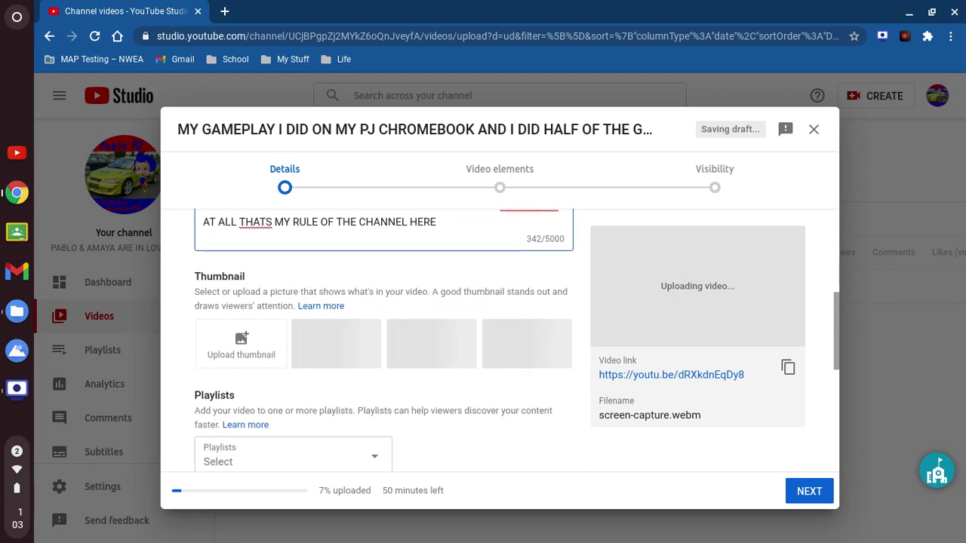
pyautogui.scroll(-2, 517, 340)
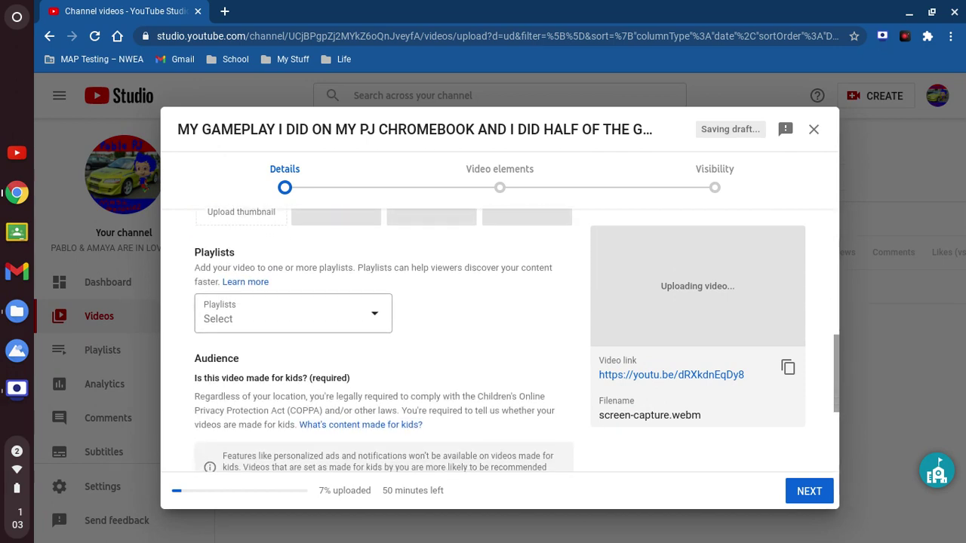
pyautogui.scroll(-2, 517, 340)
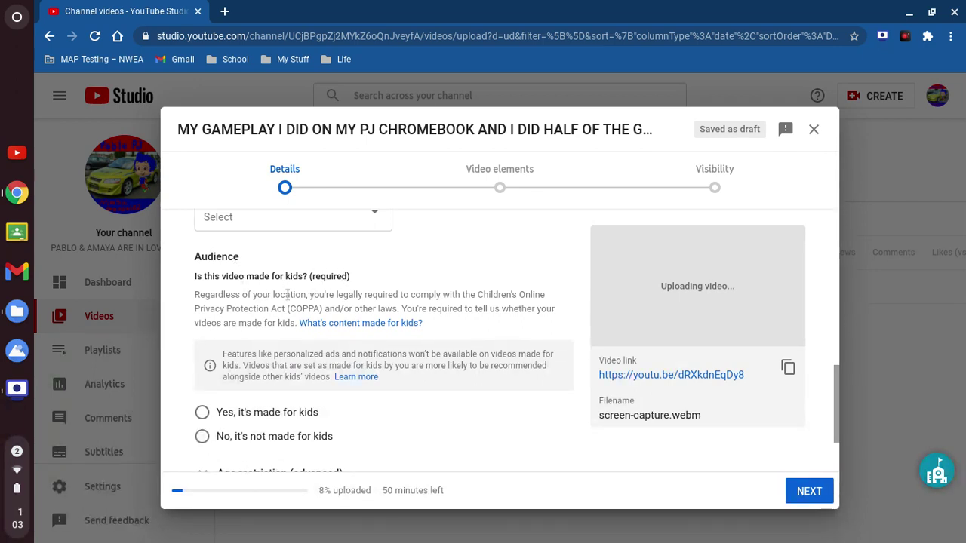
pyautogui.scroll(-2, 279, 331)
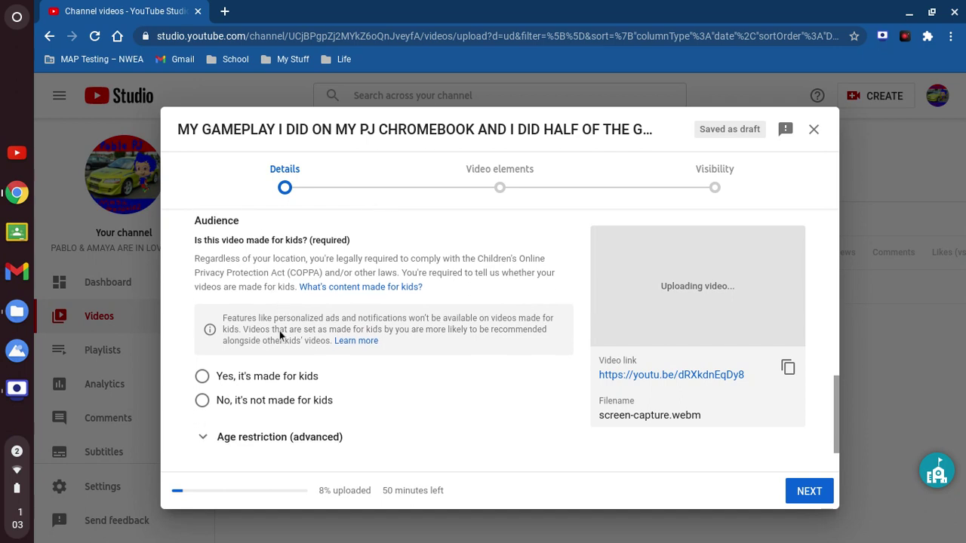
pyautogui.scroll(1, 279, 330)
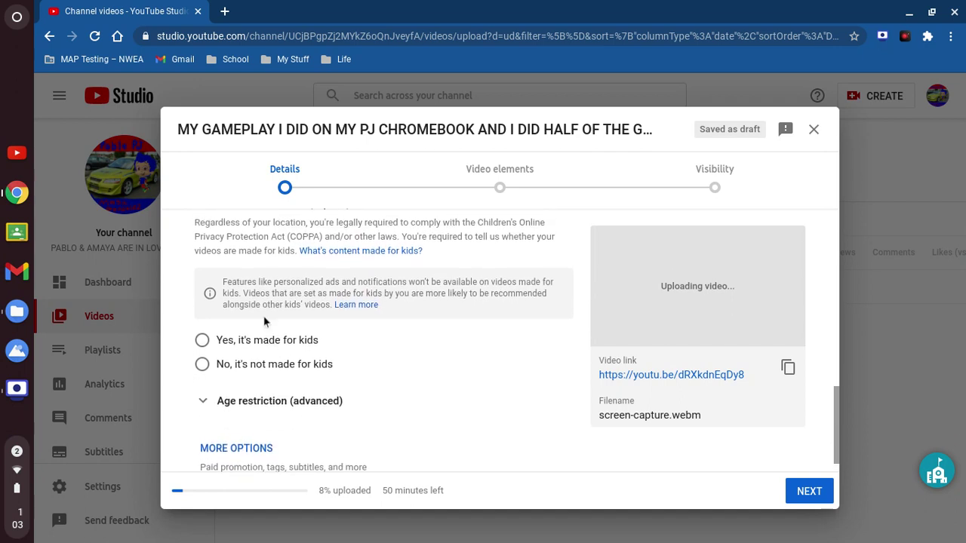
pyautogui.scroll(1, 264, 280)
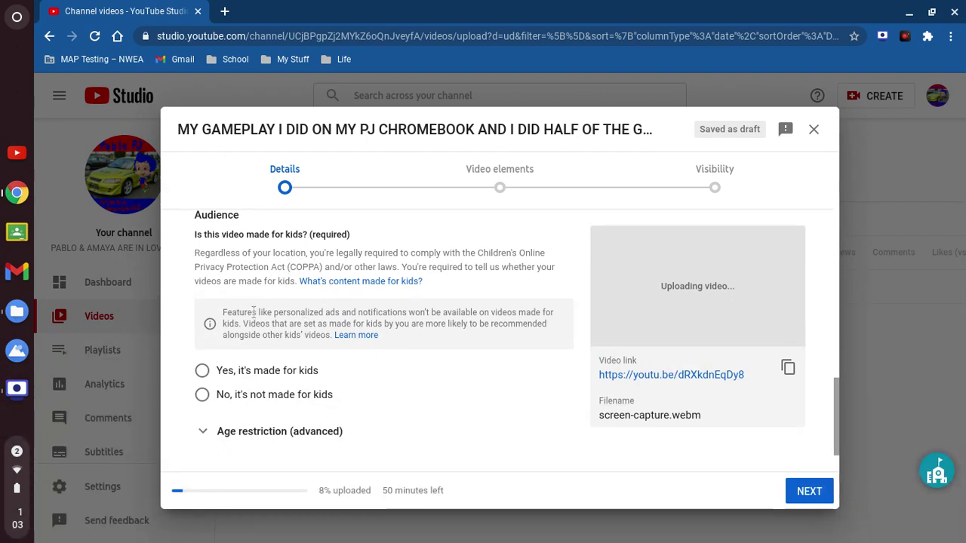
pyautogui.click(202, 396)
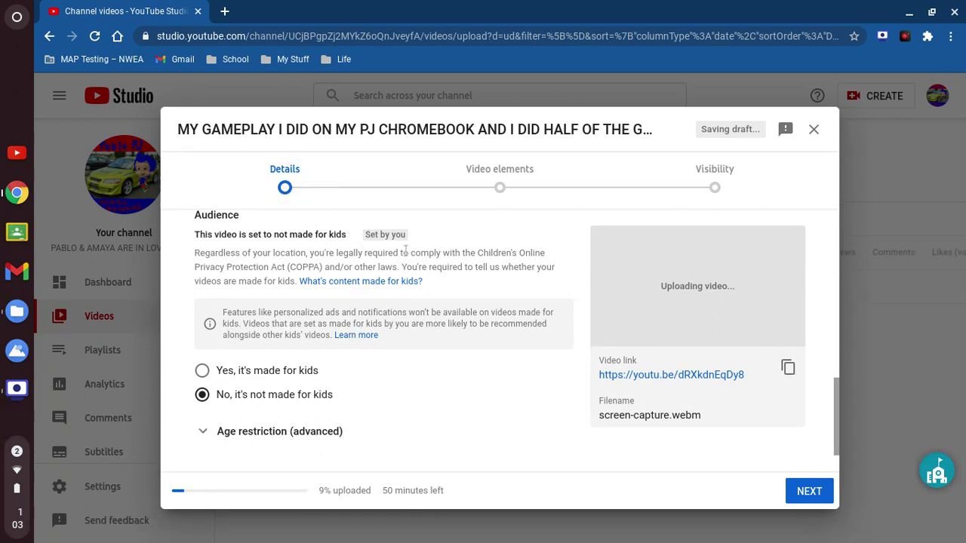
pyautogui.scroll(-1, 419, 369)
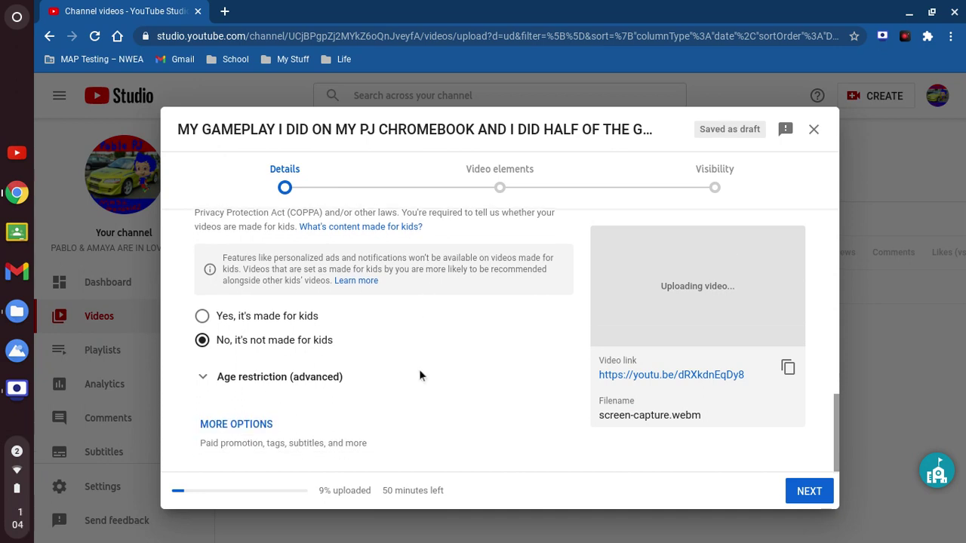
# Expand MORE OPTIONS to reveal the tag and license settings
pyautogui.click(249, 426)
pyautogui.scroll(-3, 317, 377)
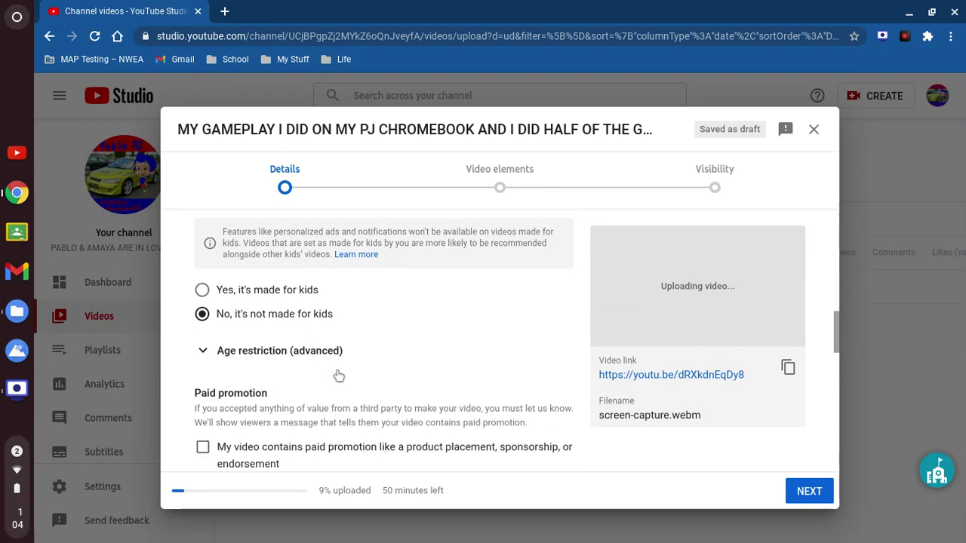
pyautogui.scroll(-2, 338, 375)
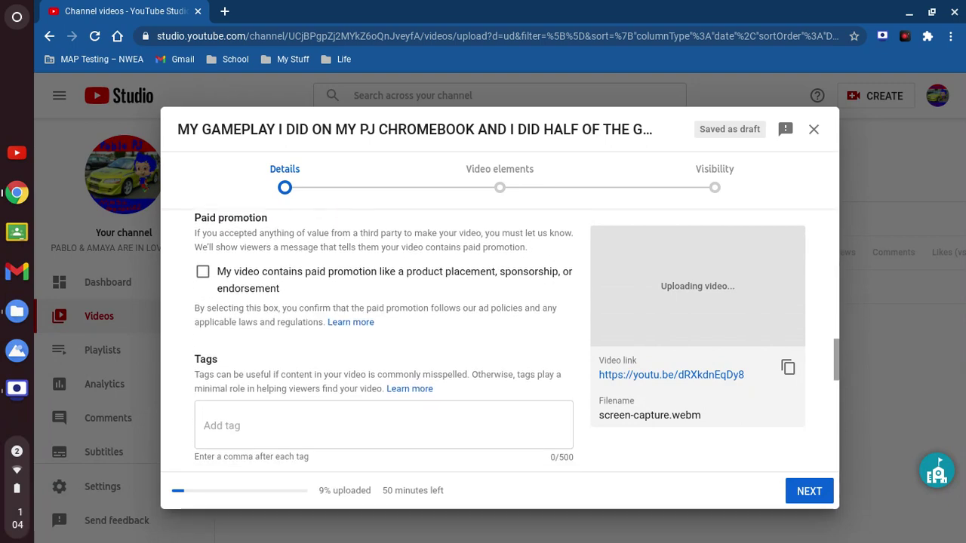
pyautogui.scroll(1, 383, 345)
pyautogui.scroll(-3, 384, 341)
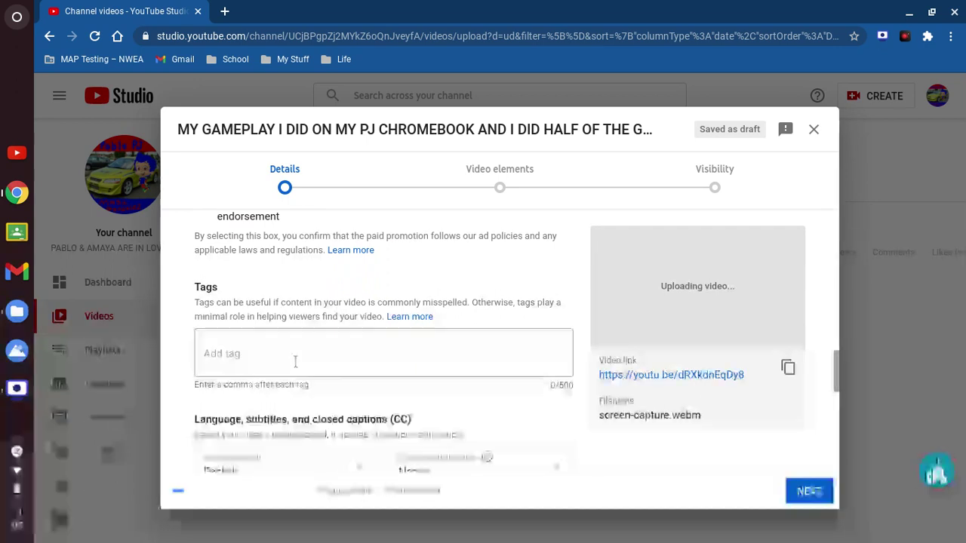
# Add the tags #Amaya100, #Pablo37 and #PJMasks
pyautogui.click(294, 360)
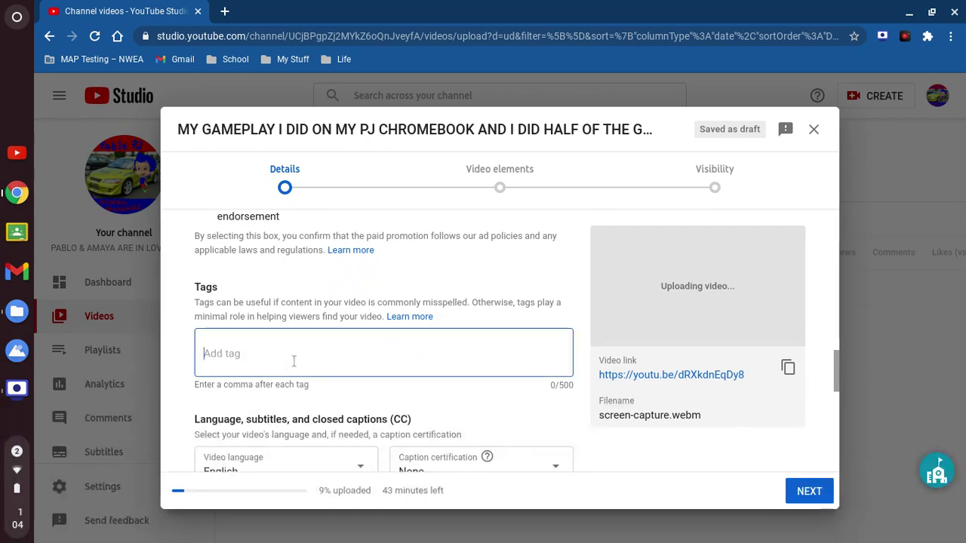
pyautogui.write('#Amaya100')
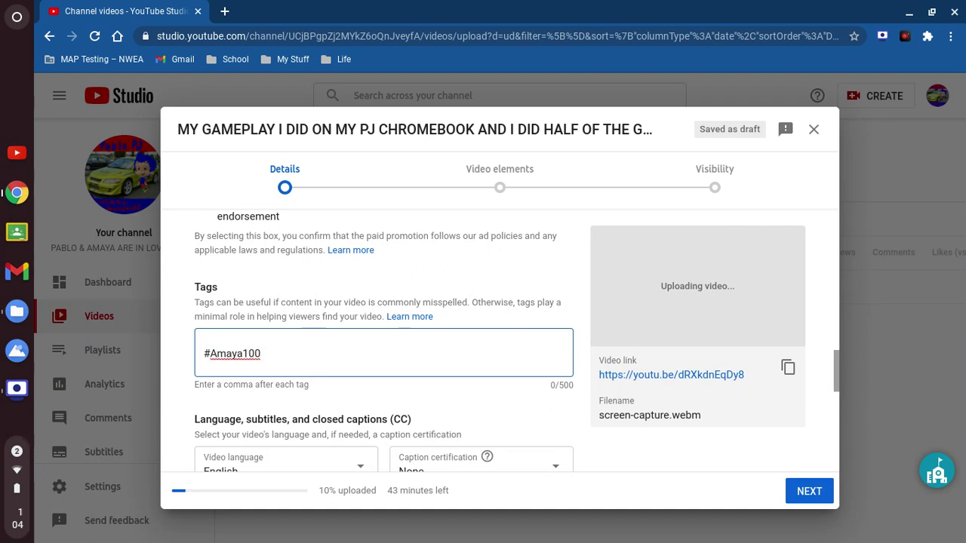
pyautogui.press(',')
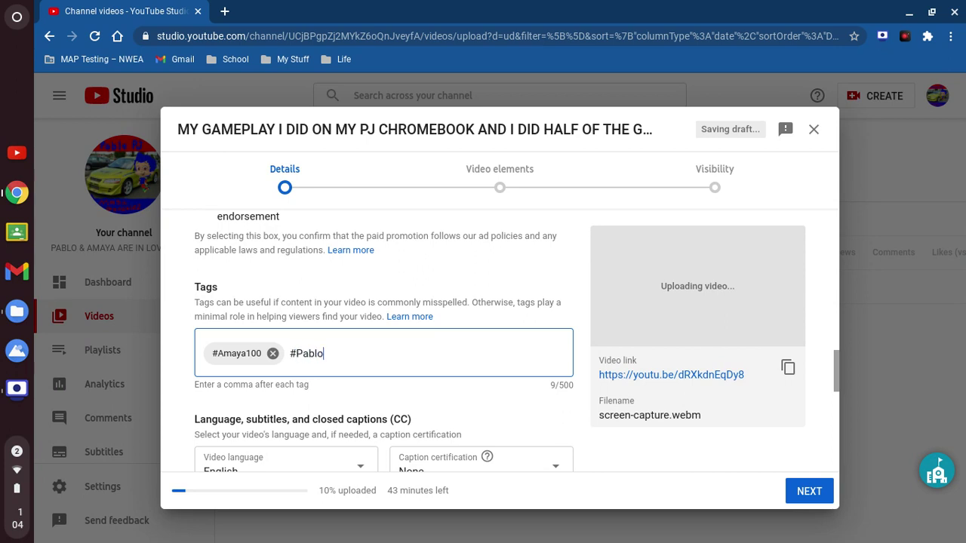
pyautogui.write('#Pablo37')
pyautogui.press(',')
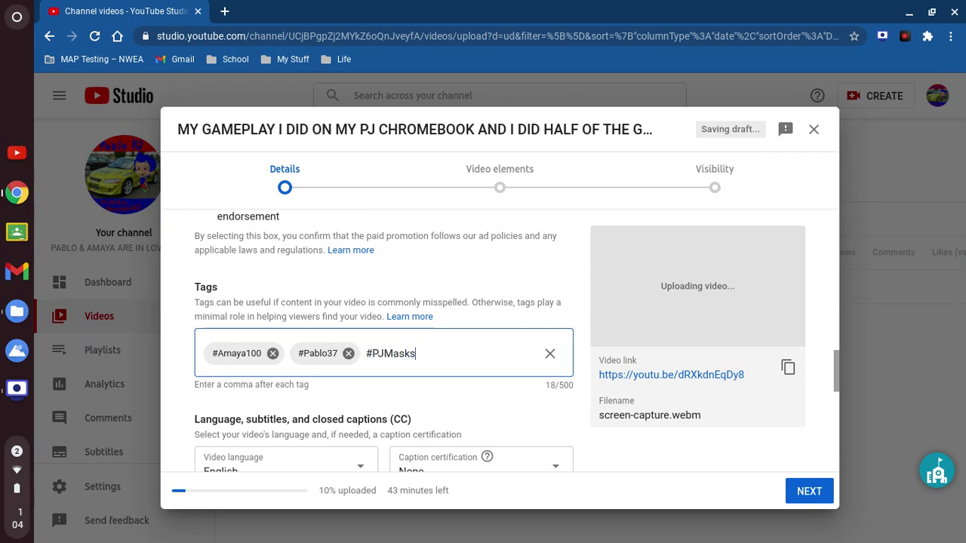
pyautogui.write('#PJMasks')
pyautogui.press(',')
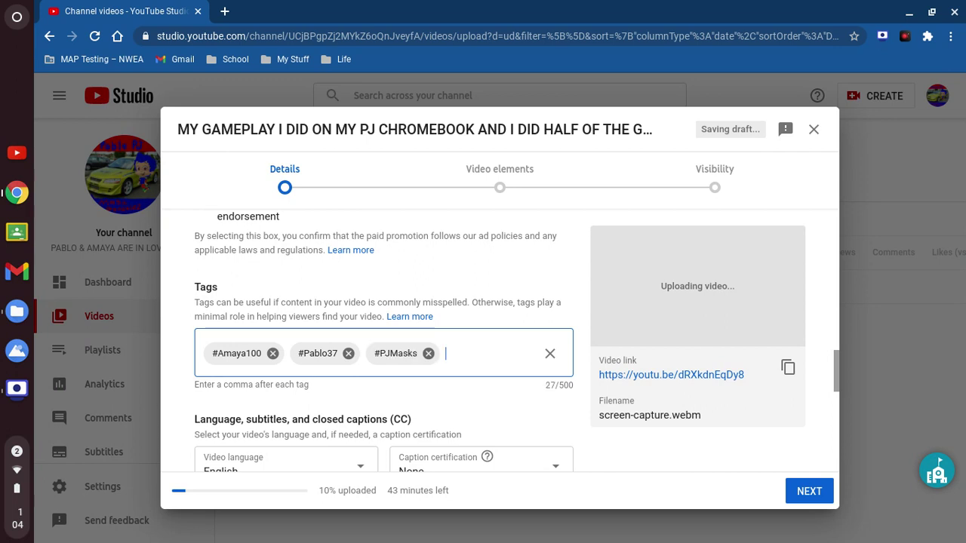
pyautogui.scroll(-3, 385, 340)
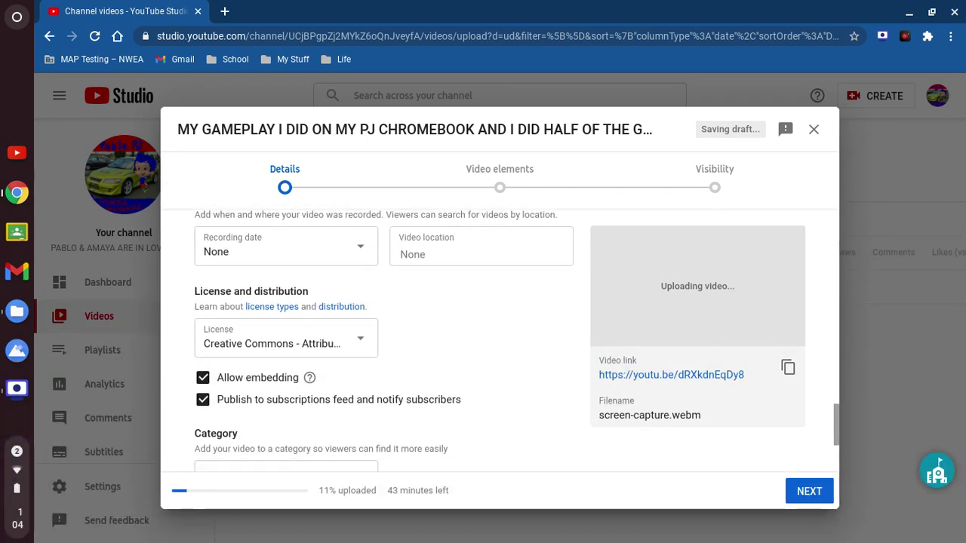
pyautogui.scroll(-1, 385, 340)
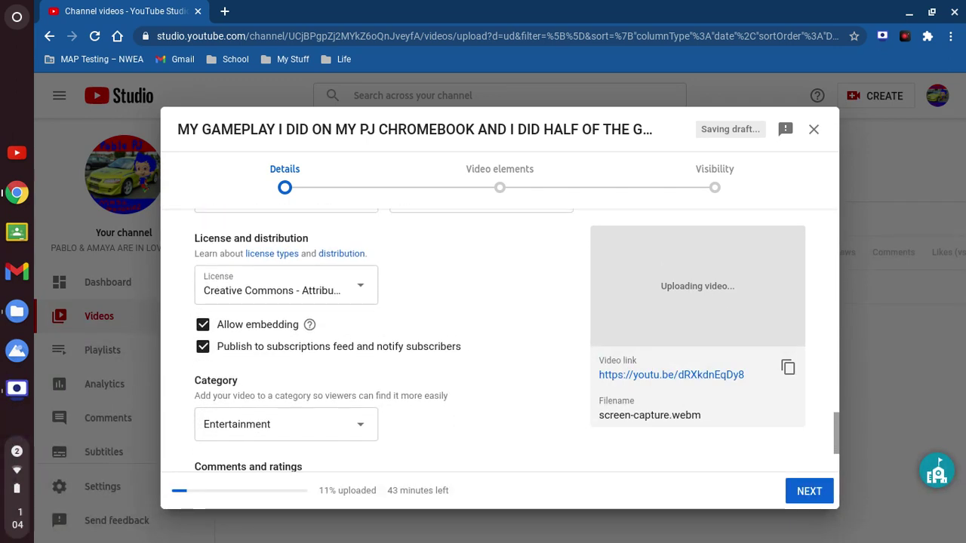
# Switch the license from Creative Commons to Standard YouTube License
pyautogui.click(368, 286)
pyautogui.click(244, 282)
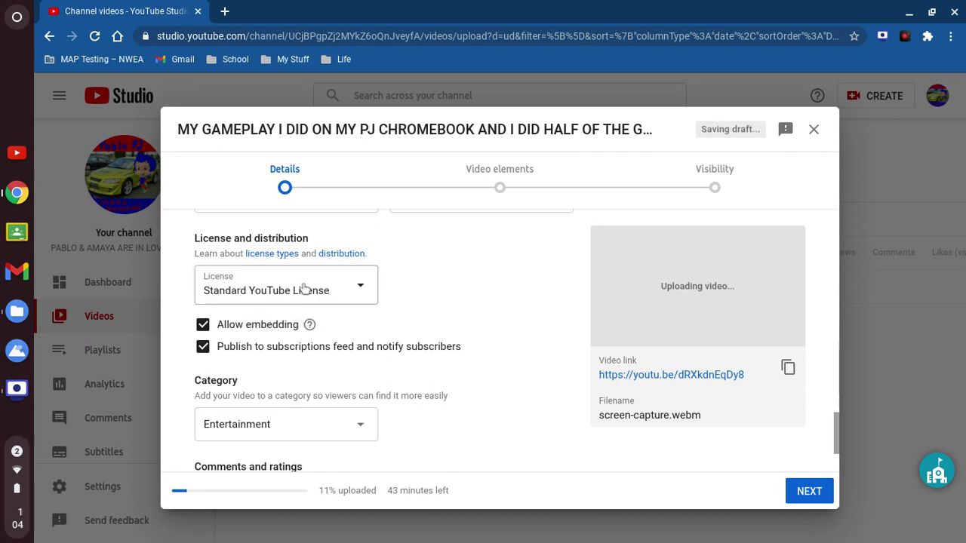
pyautogui.scroll(-2, 422, 377)
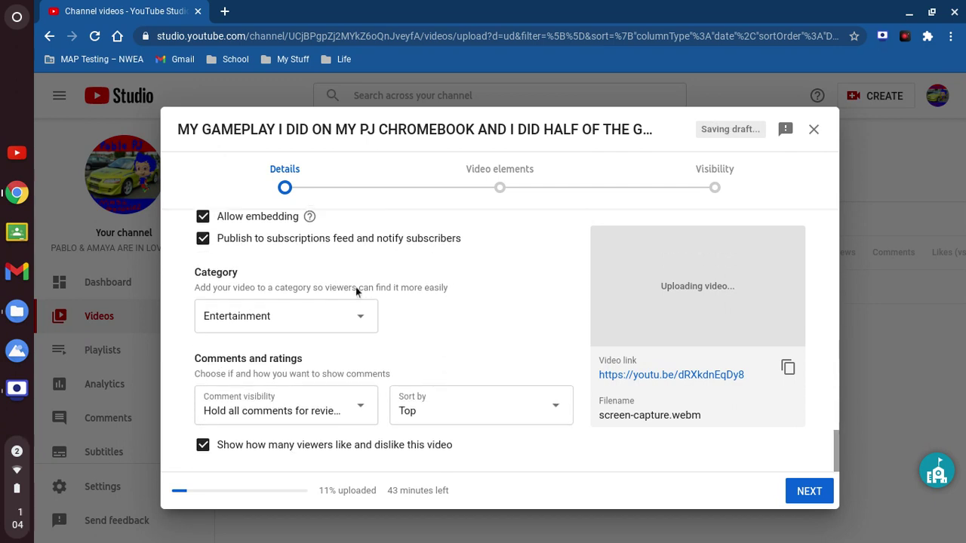
pyautogui.click(361, 317)
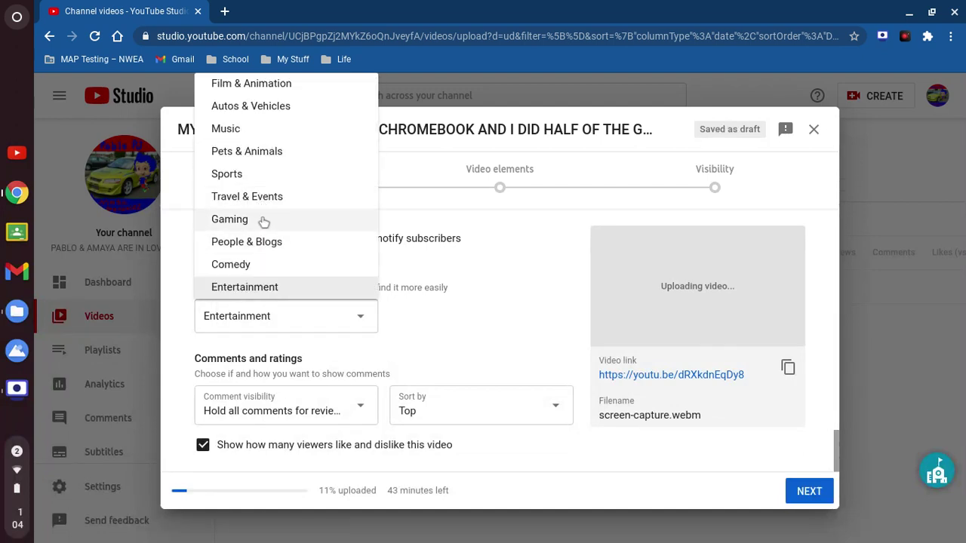
# Set the video category to Gaming and begin searching the Game title field for 'MarioKart'
pyautogui.click(261, 219)
pyautogui.click(267, 366)
pyautogui.write('m')
pyautogui.press('BackSpace')
pyautogui.press('BackSpace')
pyautogui.write('Mario')
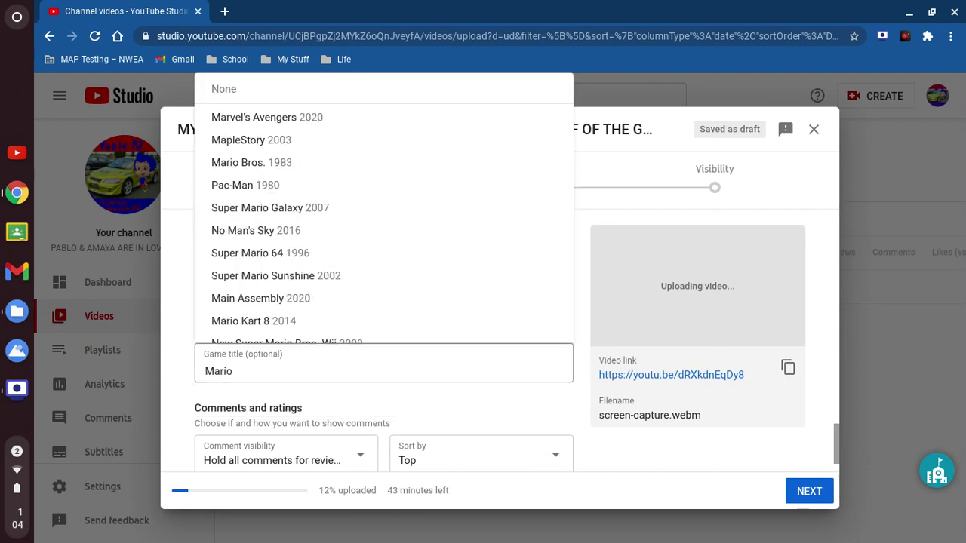
pyautogui.write('Ka')
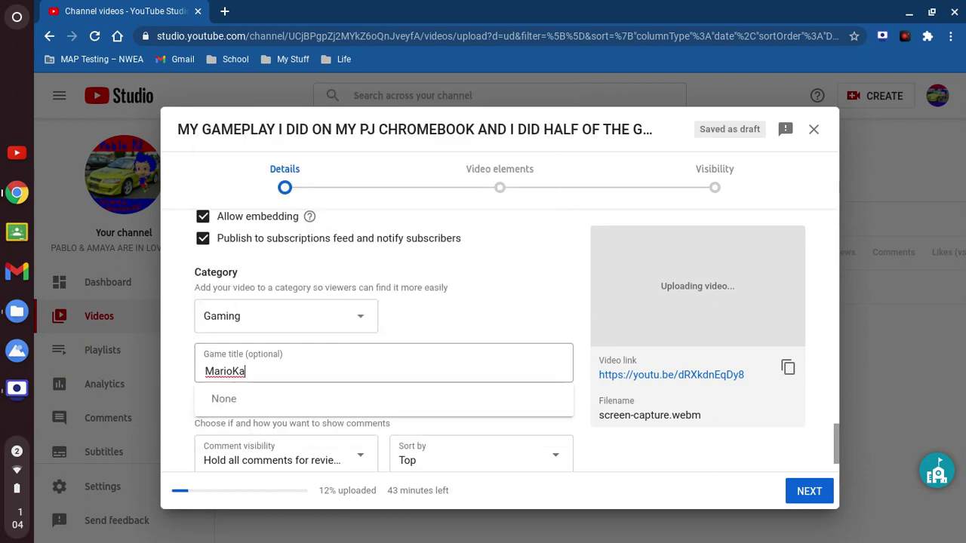
pyautogui.write('r')
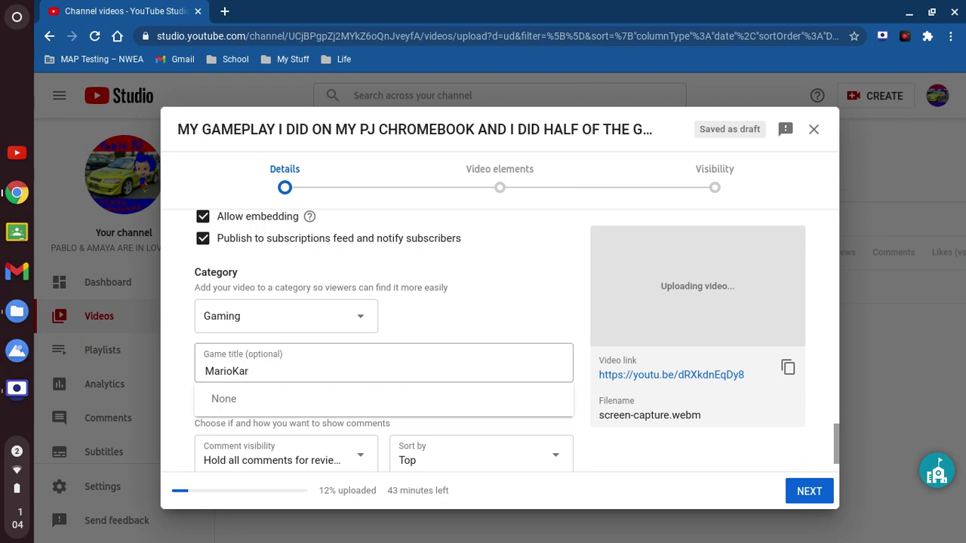
pyautogui.press('BackSpace')
pyautogui.write('kart')
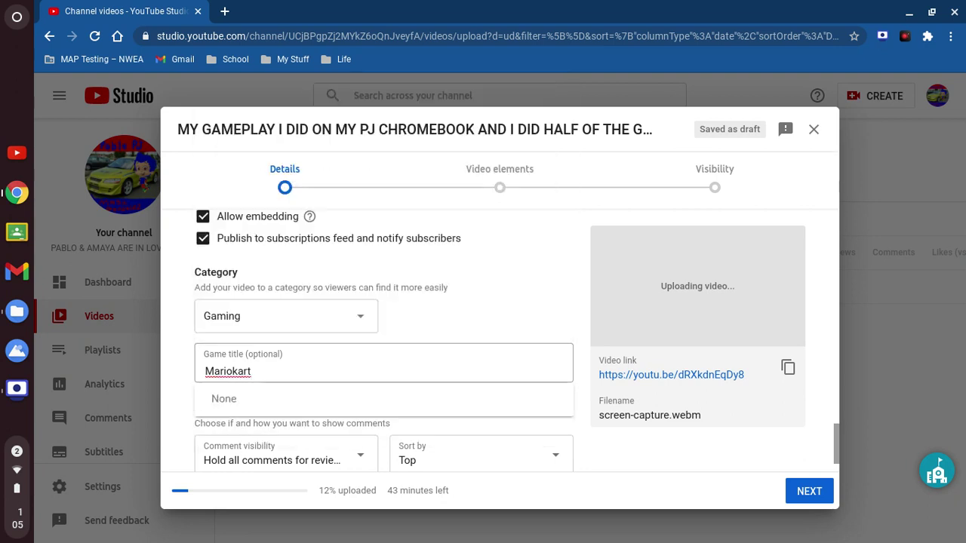
pyautogui.press('BackSpace')
pyautogui.press('BackSpace')
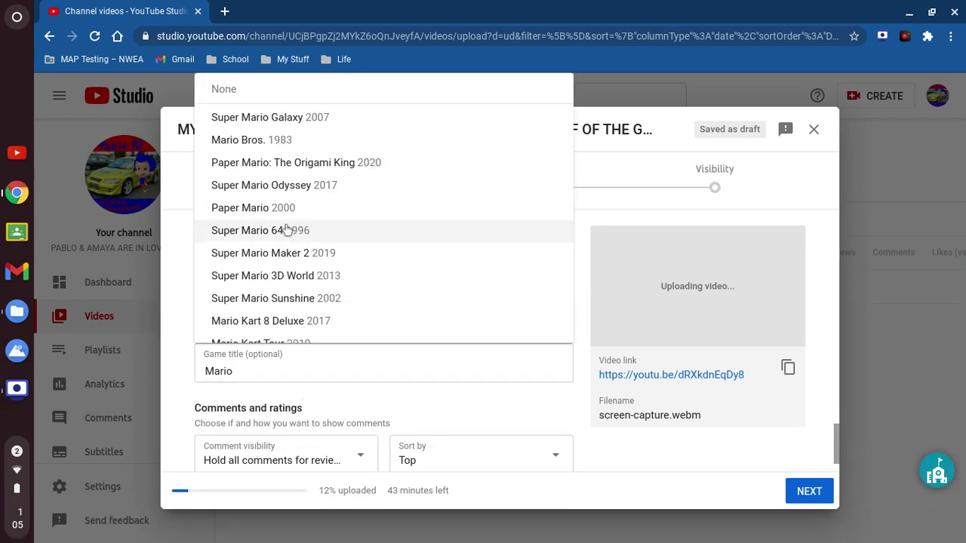
# Search the game title 'MARIOKART 64' and pick 'Mario Kart 64 1996' from the suggestions
pyautogui.scroll(-4, 283, 232)
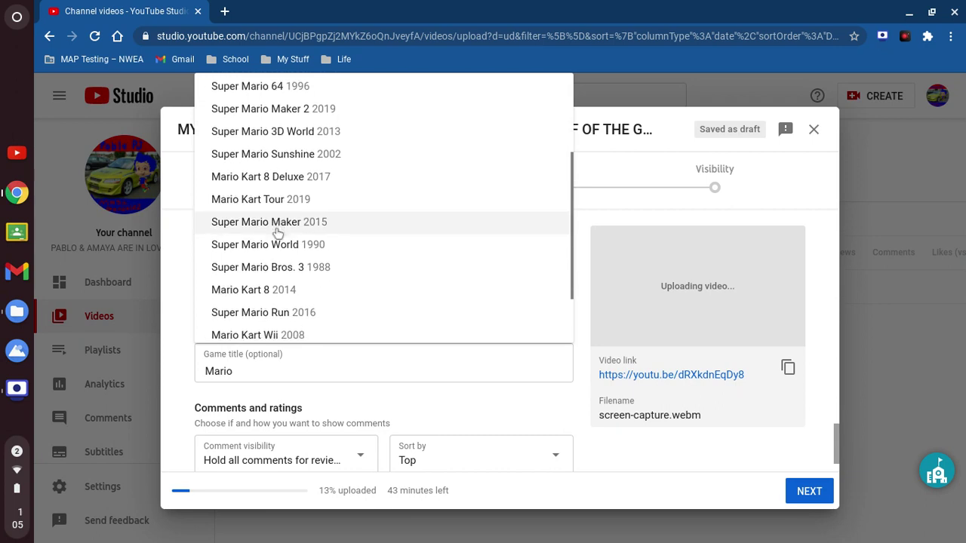
pyautogui.scroll(-2, 260, 258)
pyautogui.scroll(-1, 261, 259)
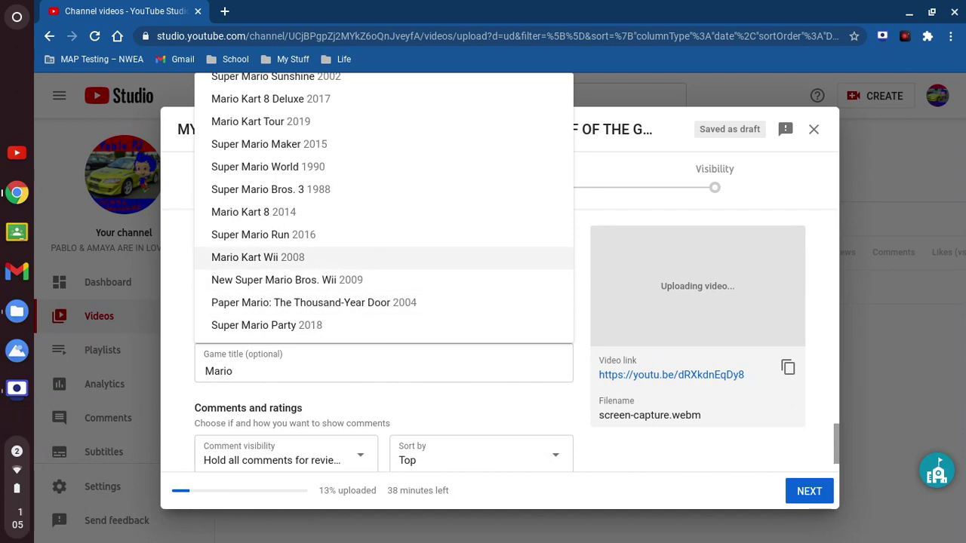
pyautogui.press('BackSpace')
pyautogui.press('BackSpace')
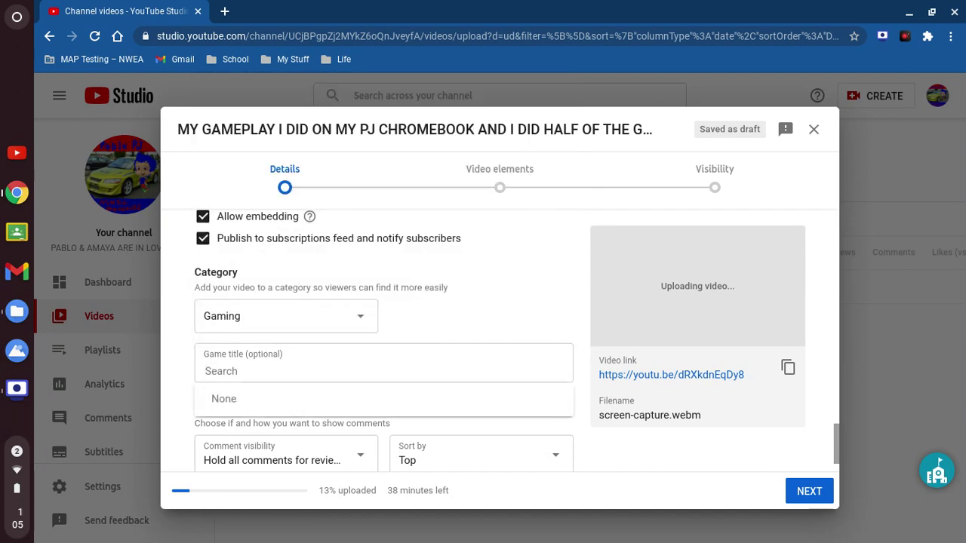
pyautogui.scroll(-1, 383, 340)
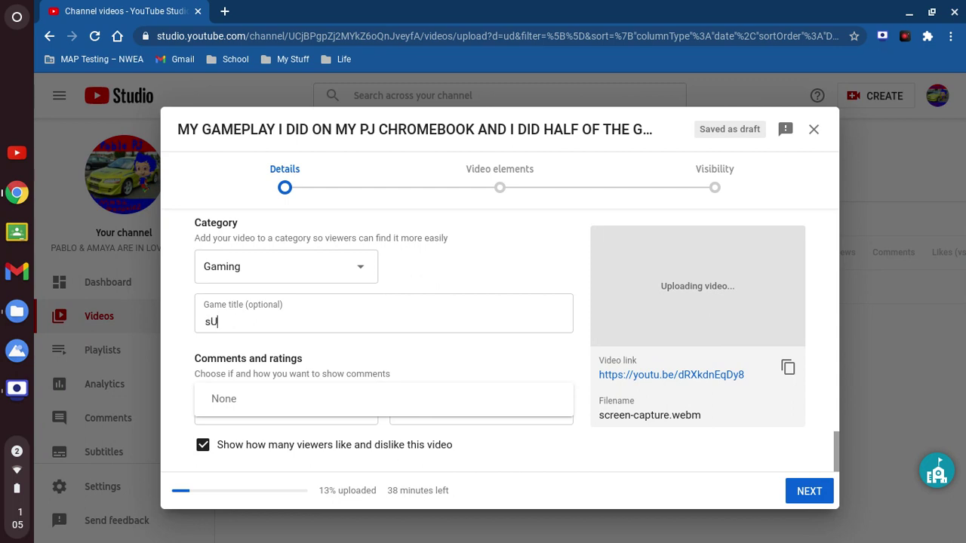
pyautogui.press('BackSpace')
pyautogui.press('BackSpace')
pyautogui.write('Super mario')
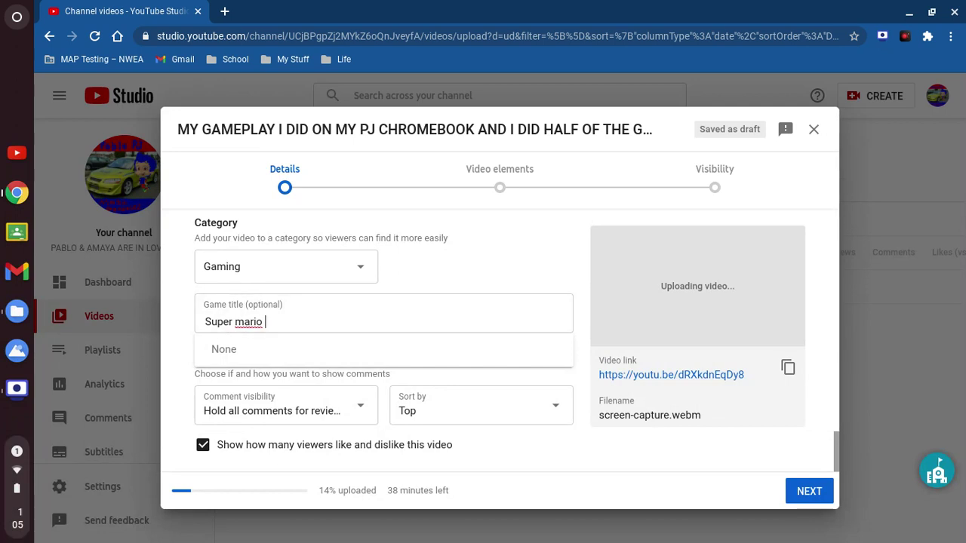
pyautogui.press('BackSpace')
pyautogui.press('BackSpace')
pyautogui.press('BackSpace')
pyautogui.press('BackSpace')
pyautogui.press('BackSpace')
pyautogui.press('BackSpace')
pyautogui.press('BackSpace')
pyautogui.press('BackSpace')
pyautogui.press('BackSpace')
pyautogui.press('BackSpace')
pyautogui.press('BackSpace')
pyautogui.press('BackSpace')
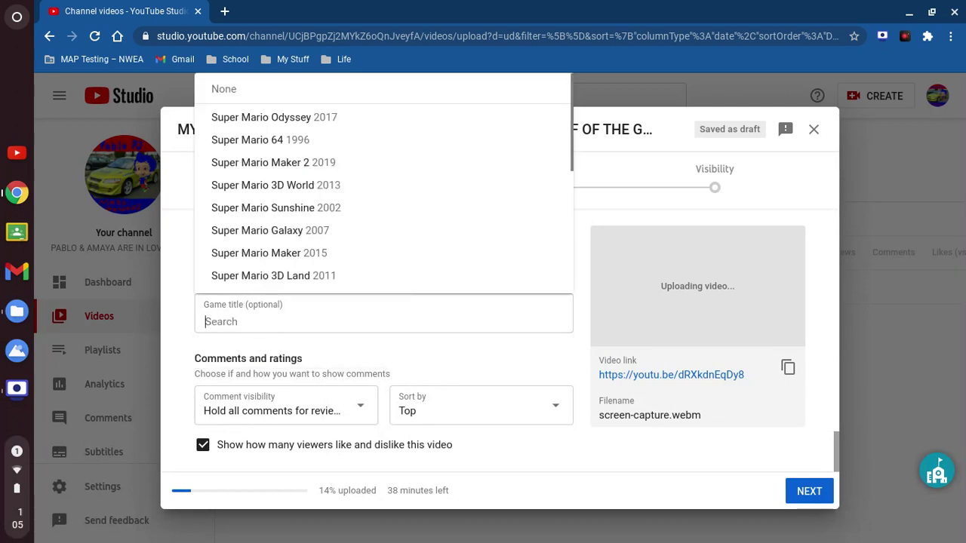
pyautogui.press('capslock')
pyautogui.write('MARIOKART 64')
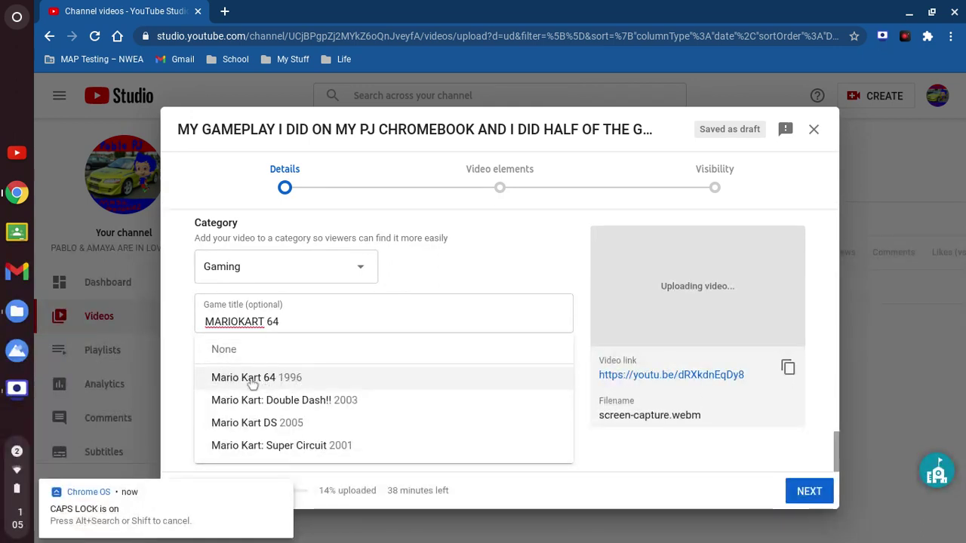
pyautogui.click(310, 384)
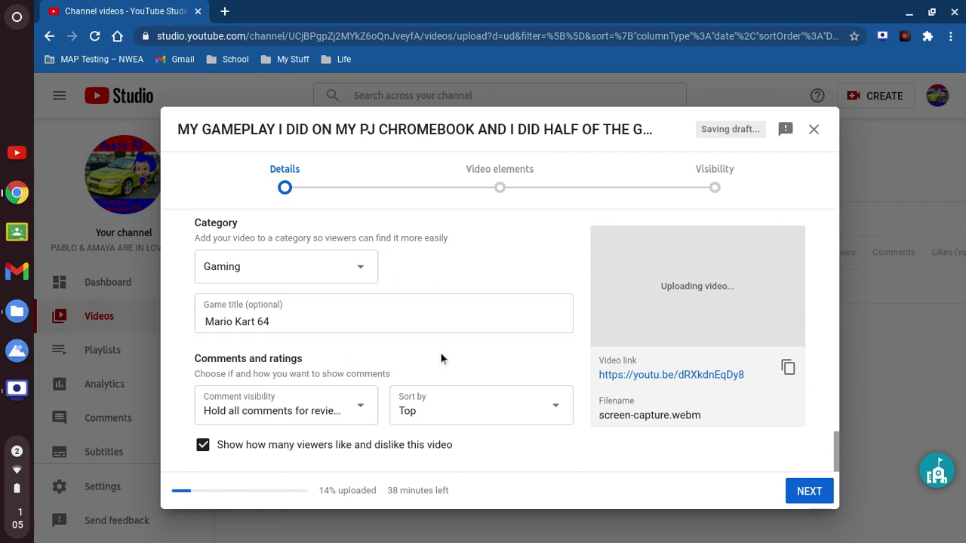
pyautogui.scroll(2, 443, 361)
pyautogui.scroll(3, 442, 361)
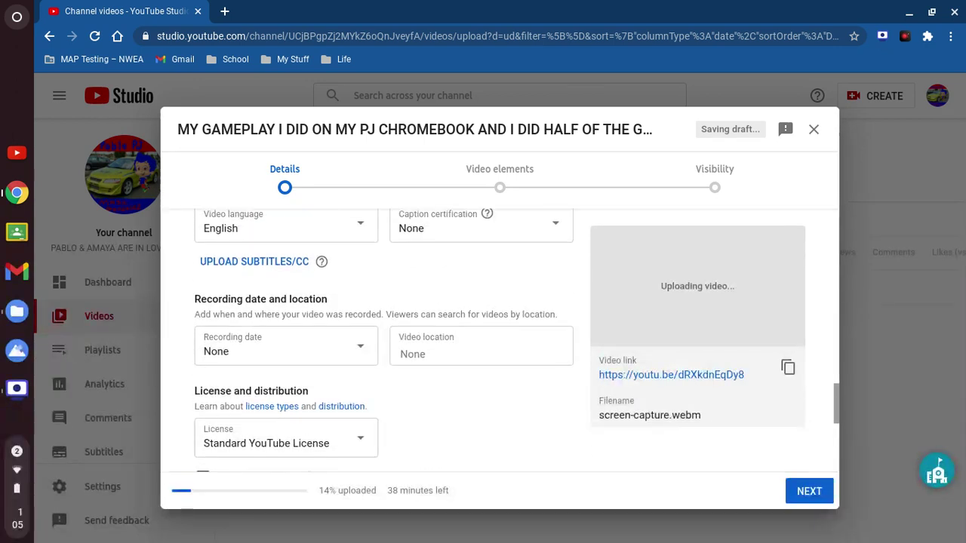
pyautogui.scroll(1, 465, 356)
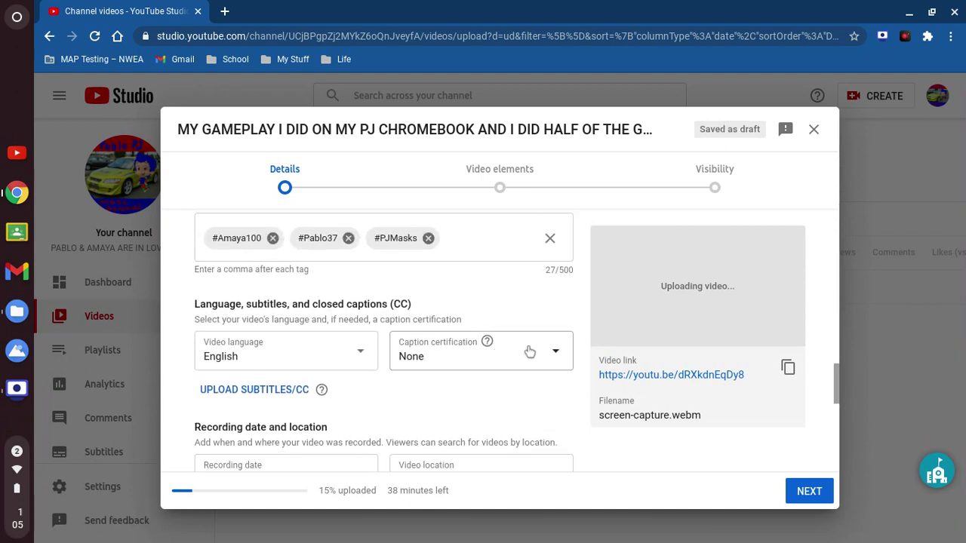
pyautogui.click(559, 358)
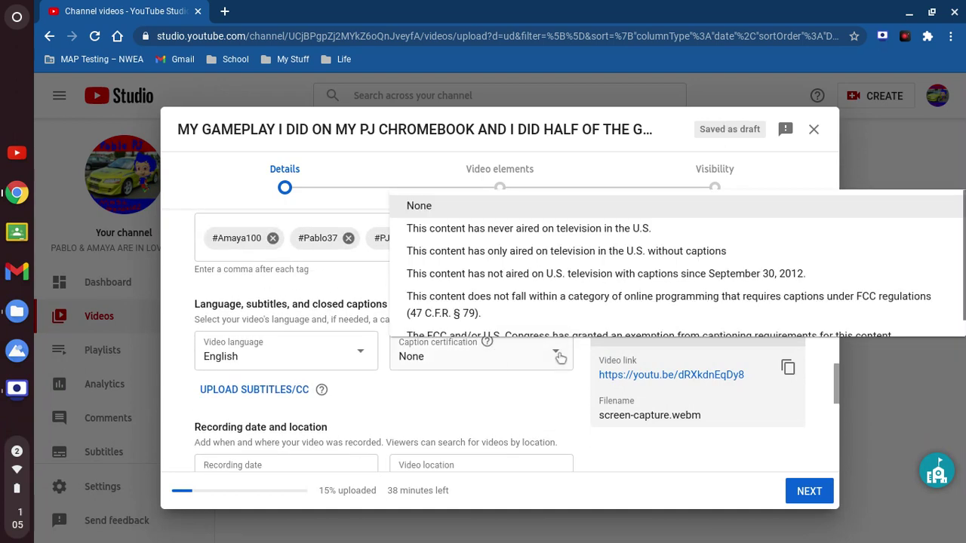
pyautogui.click(461, 211)
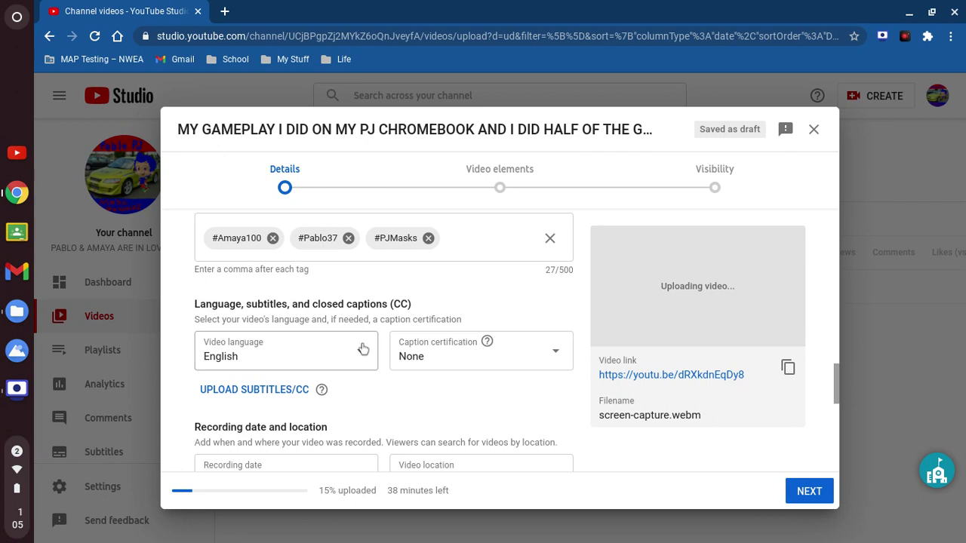
pyautogui.scroll(1, 354, 323)
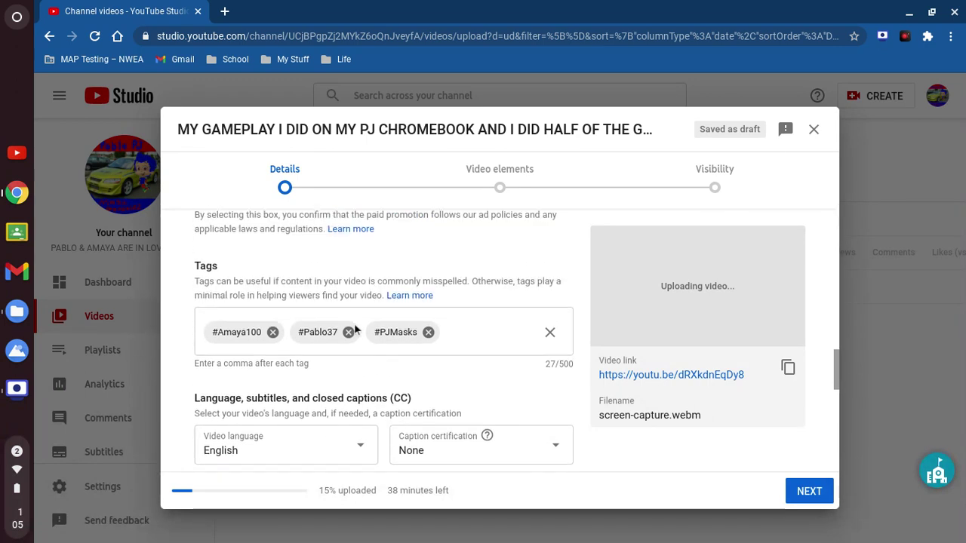
pyautogui.scroll(3, 354, 323)
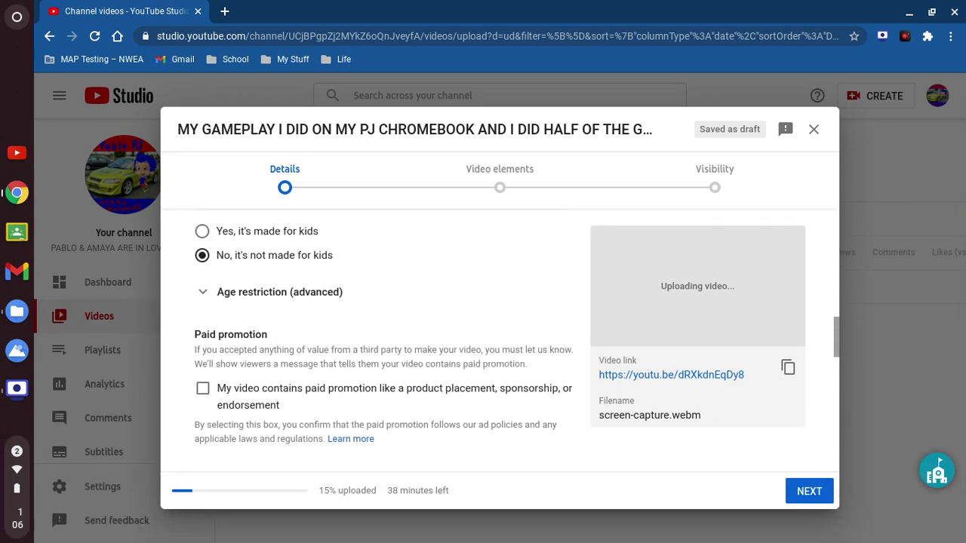
pyautogui.click(220, 362)
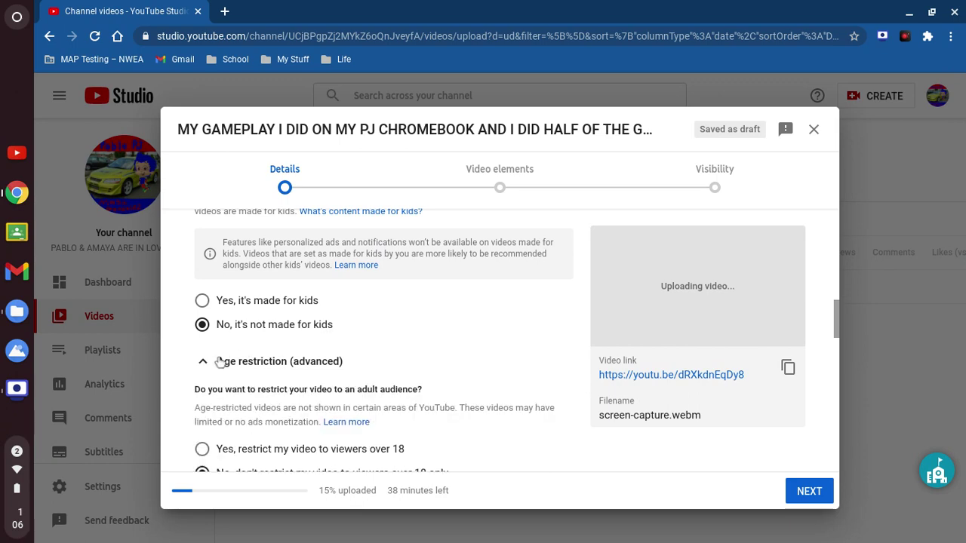
pyautogui.scroll(-1, 283, 346)
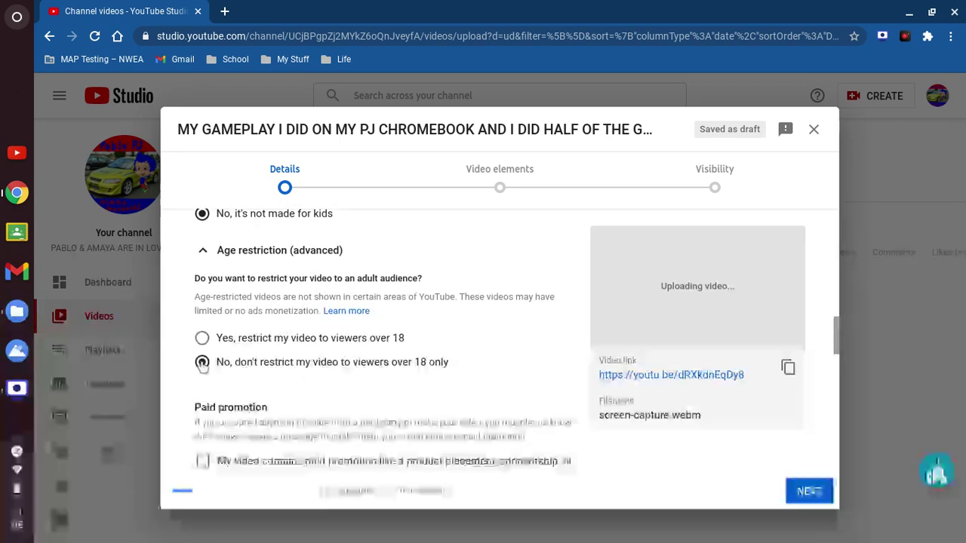
pyautogui.scroll(5, 420, 405)
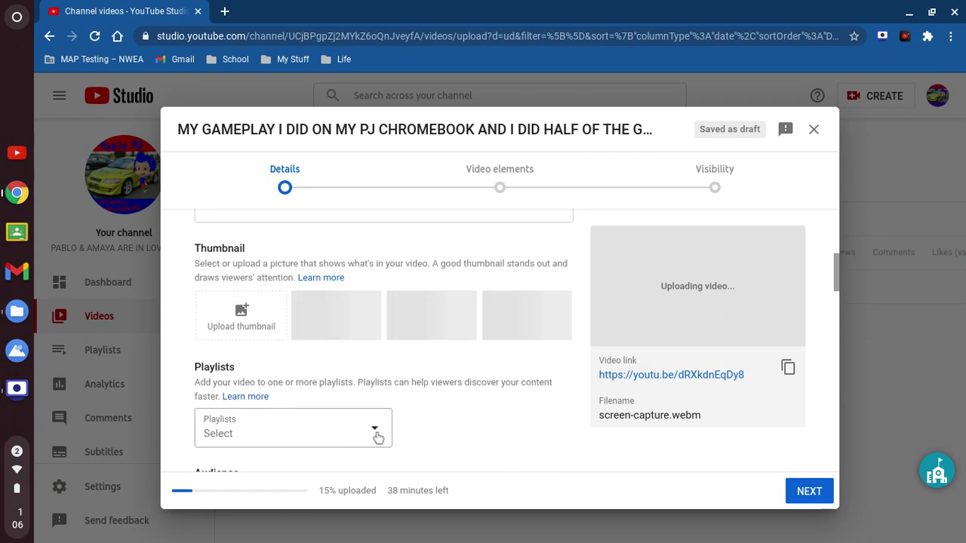
# Tick the WATCH IT AGAIN and JAMMIN 101.5 playlists and confirm with DONE
pyautogui.click(377, 436)
pyautogui.click(218, 274)
pyautogui.click(218, 251)
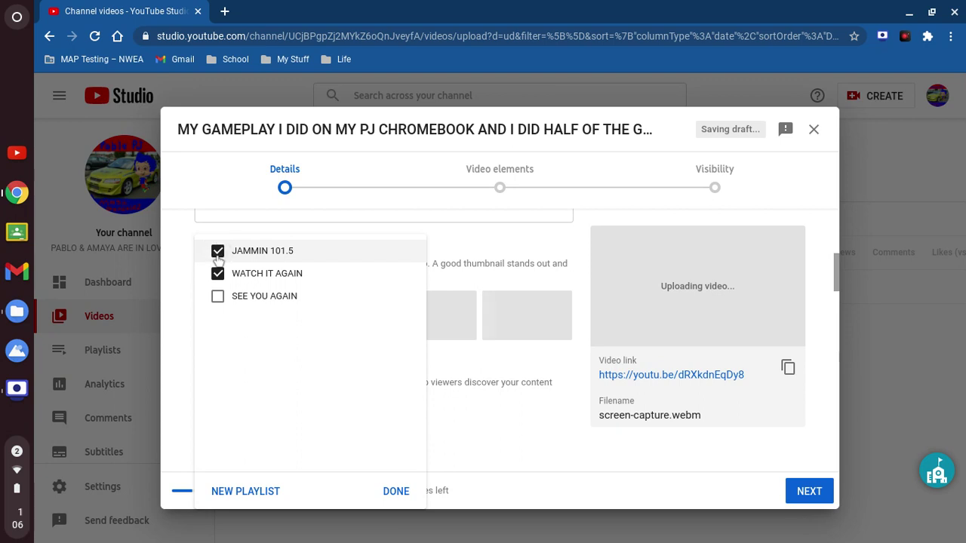
pyautogui.click(394, 491)
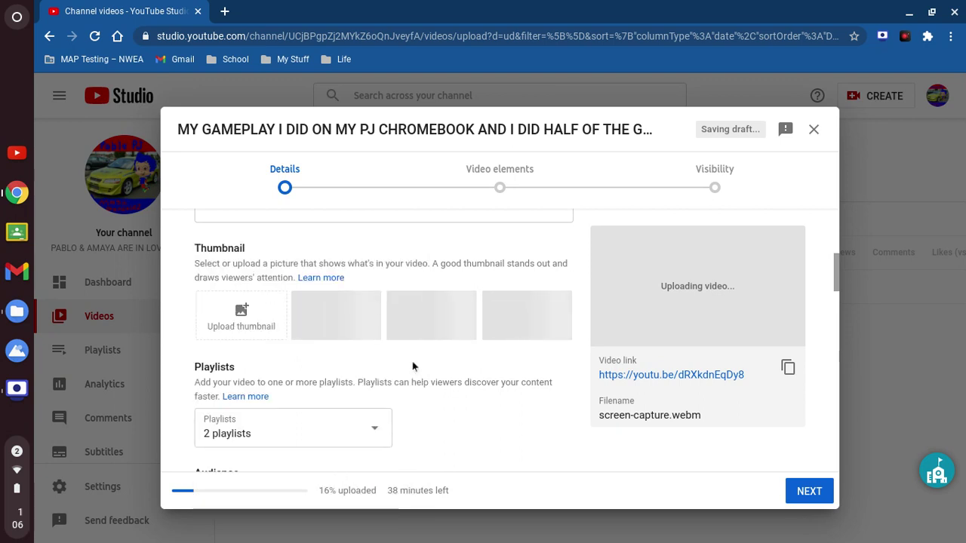
pyautogui.scroll(-1, 427, 345)
pyautogui.scroll(5, 427, 347)
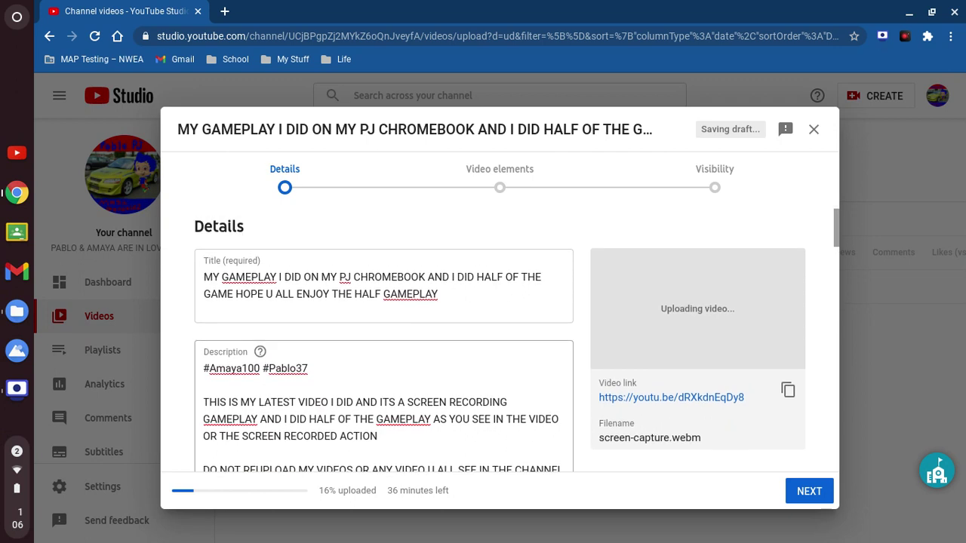
# Advance past Details and Video elements to the Visibility step
pyautogui.click(801, 492)
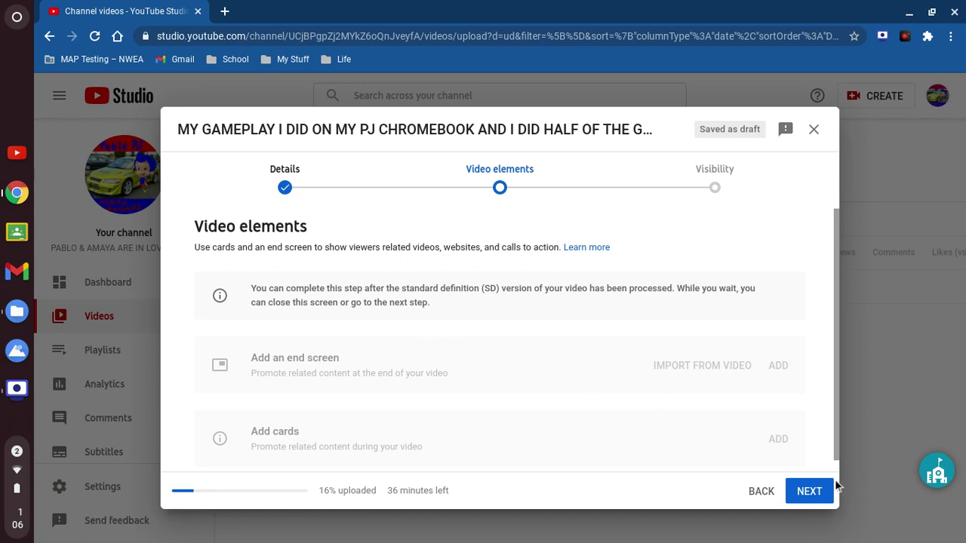
pyautogui.scroll(-1, 724, 413)
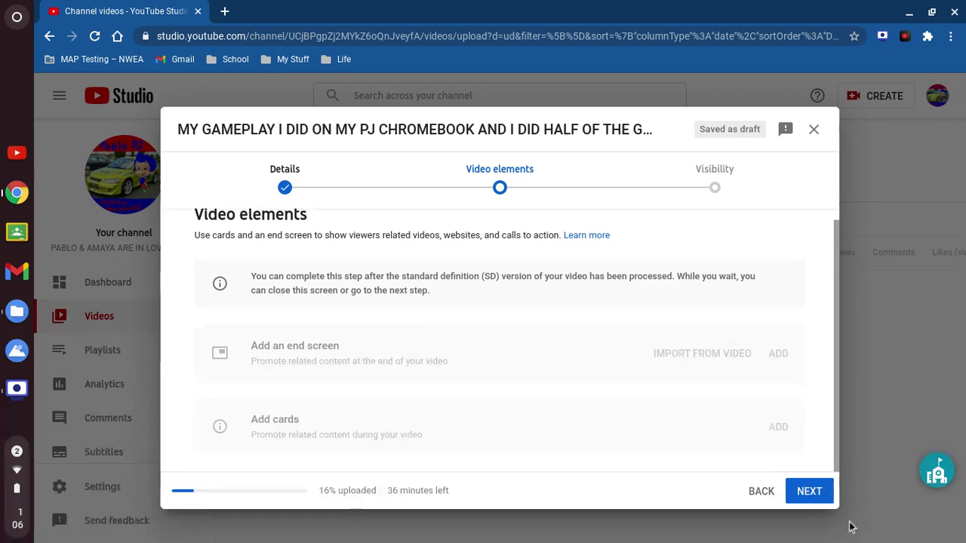
pyautogui.click(809, 492)
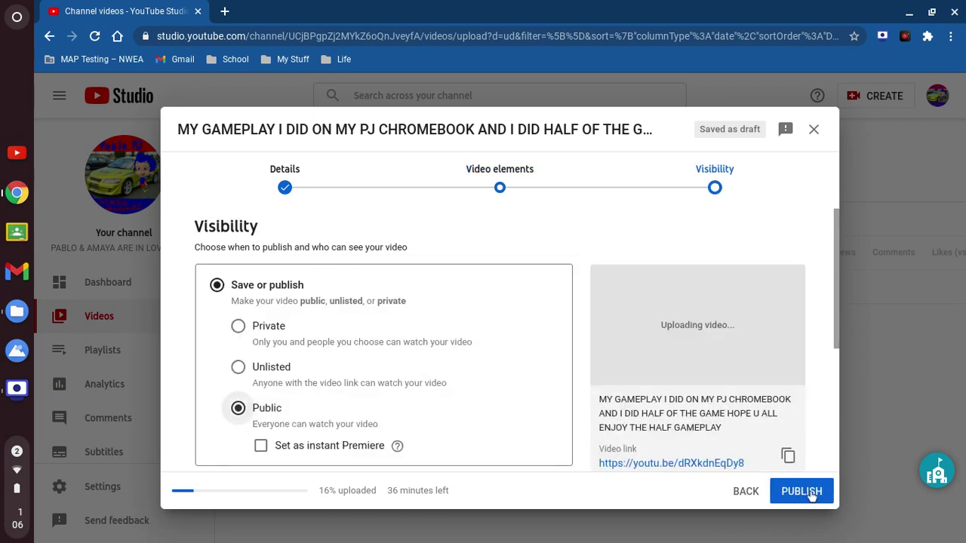
# Publish the video as Public and close the Video uploading dialog
pyautogui.click(217, 287)
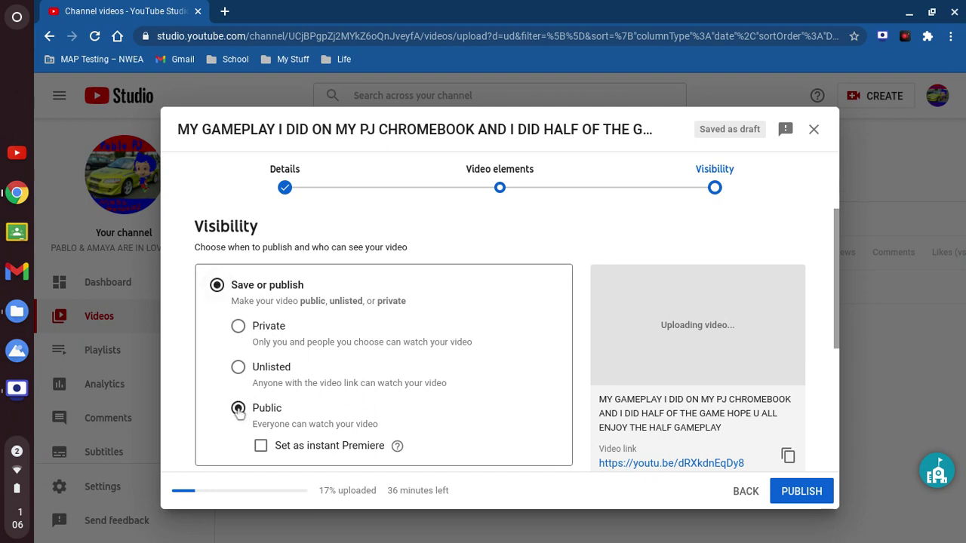
pyautogui.scroll(-3, 218, 438)
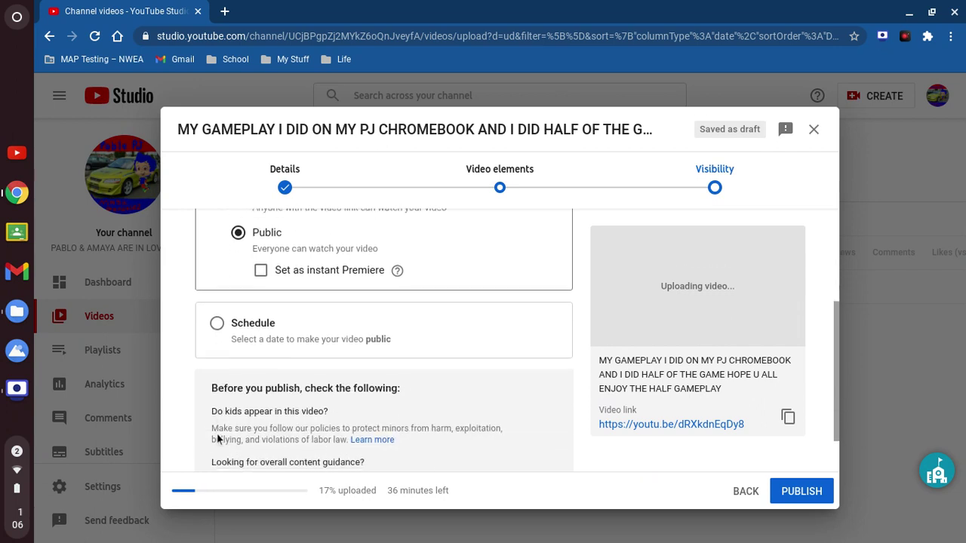
pyautogui.scroll(-1, 217, 439)
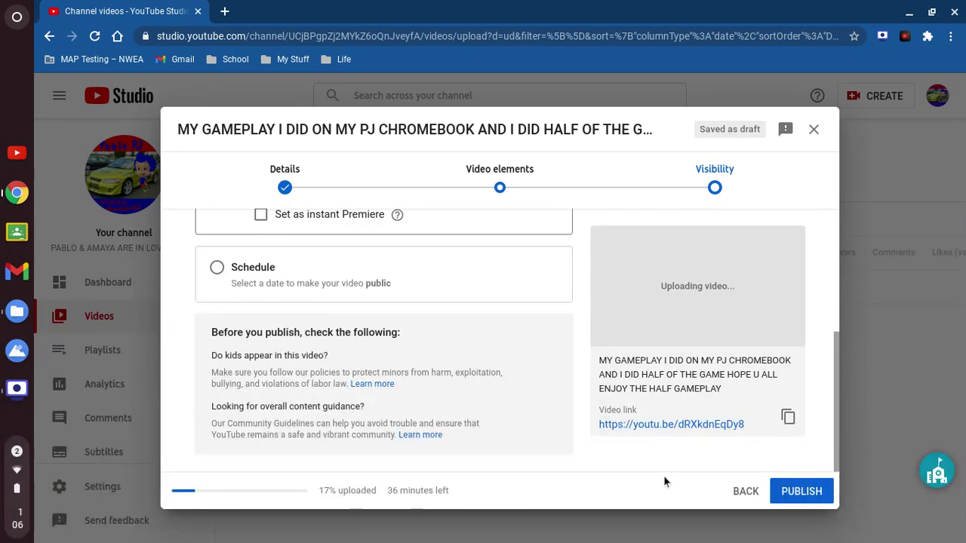
pyautogui.click(802, 496)
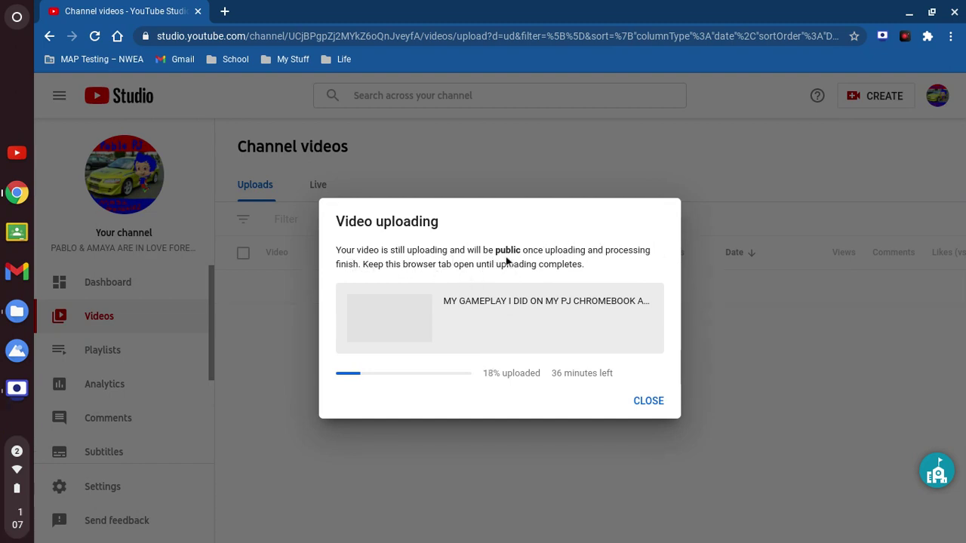
pyautogui.click(648, 407)
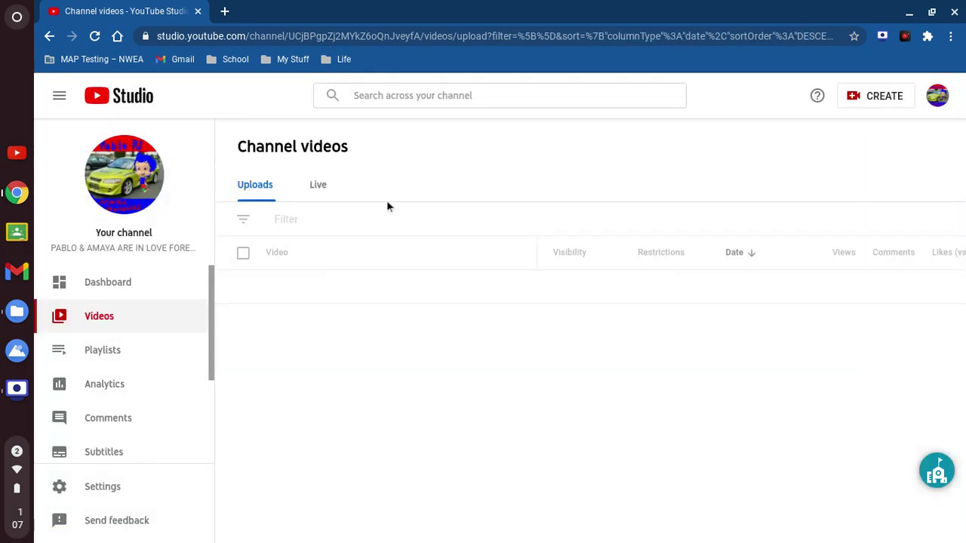